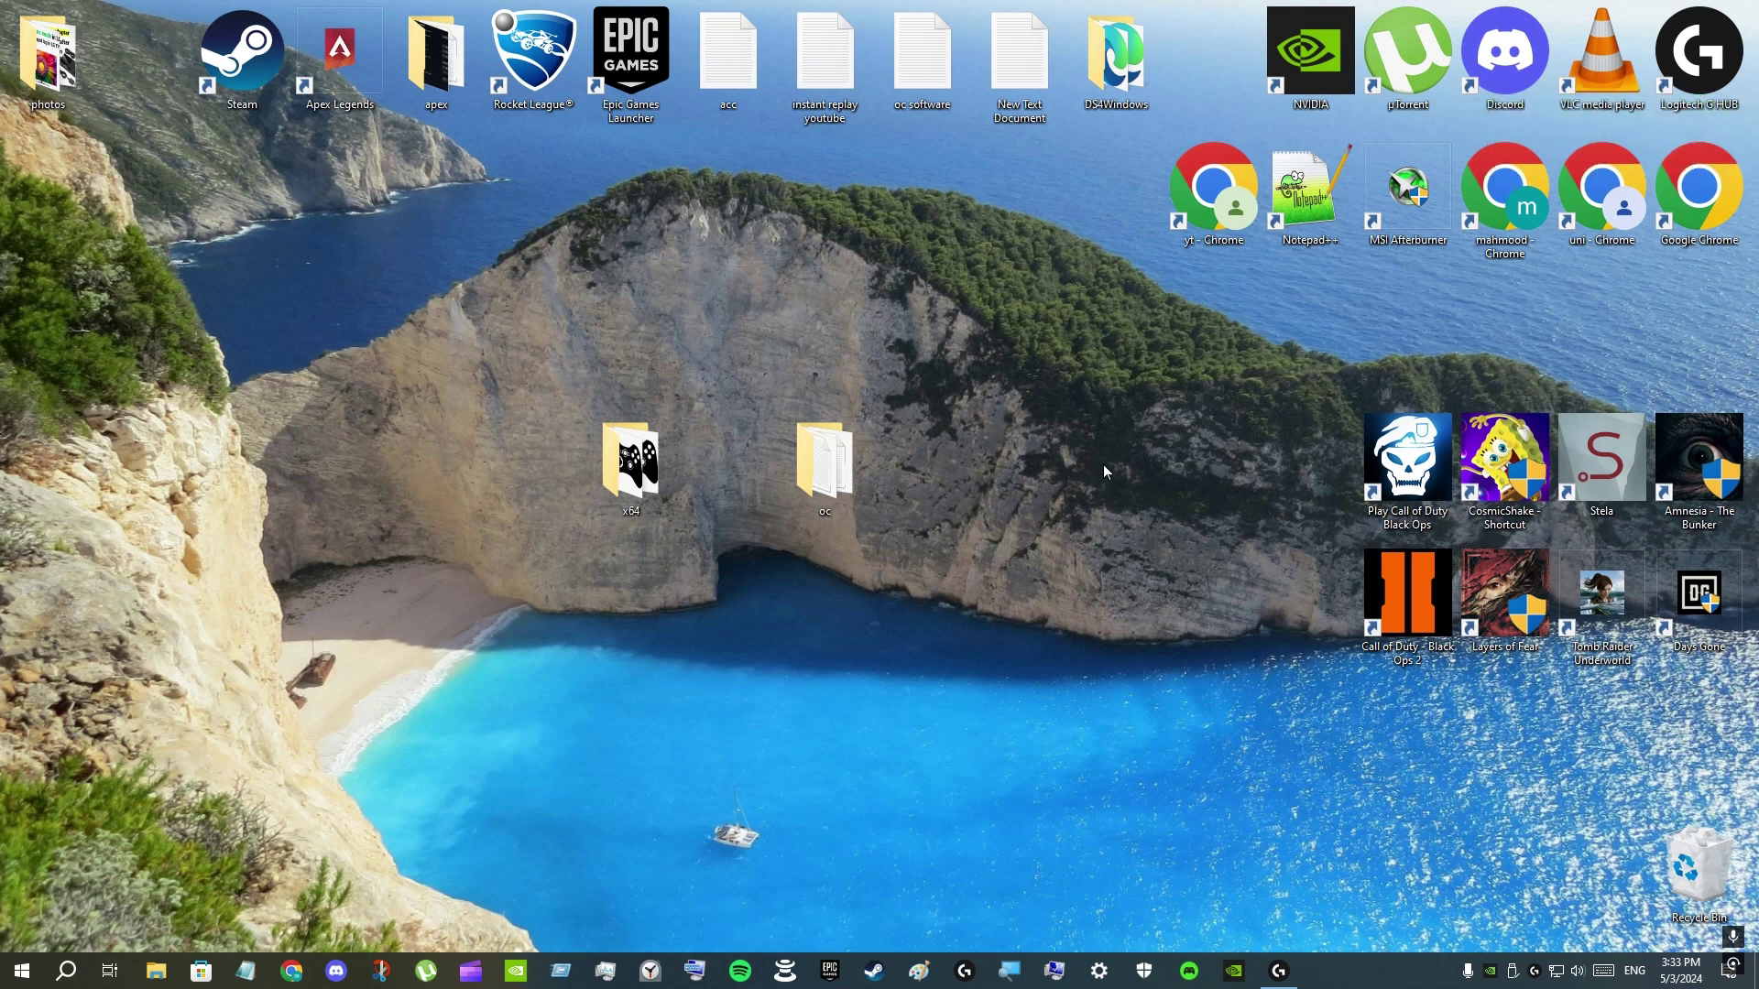
Copy the hidusbf GitHub link from the oc software notes file.
{"action": "double_click", "coordinate": [923, 55]}
{"action": "left_click_drag", "start_coordinate": [445, 295], "coordinate": [451, 326]}
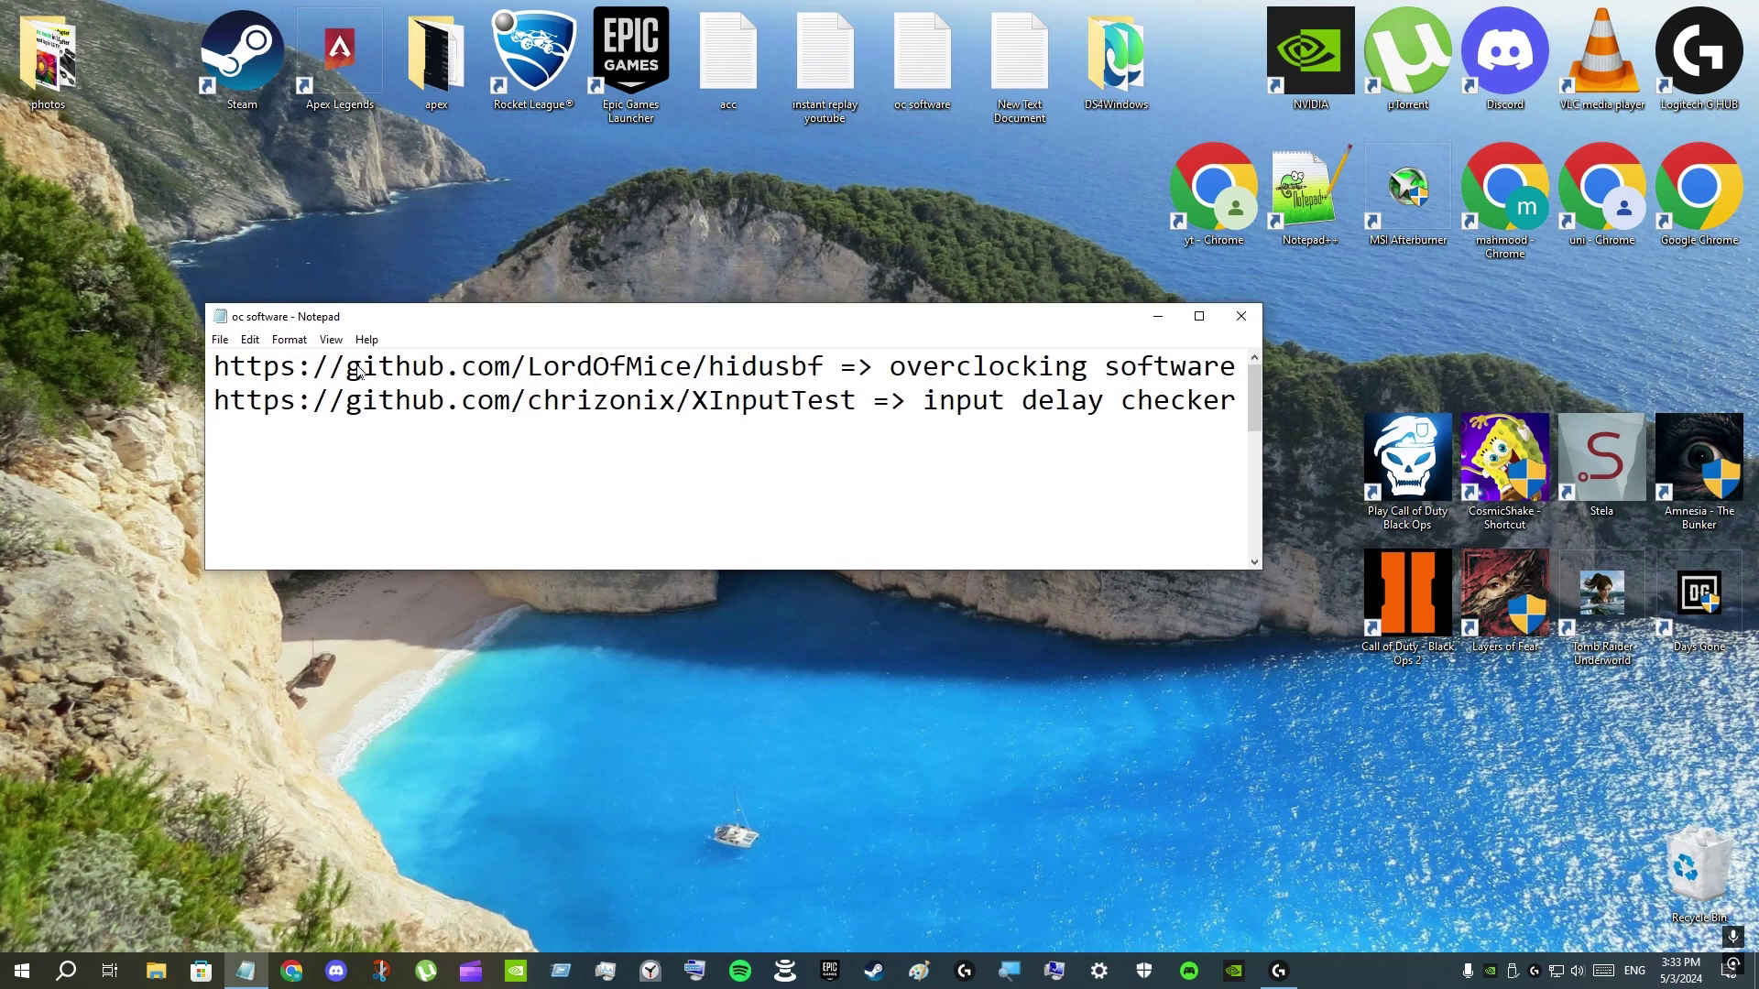
{"action": "left_click_drag", "start_coordinate": [362, 368], "coordinate": [822, 378]}
{"action": "left_click_drag", "start_coordinate": [693, 401], "coordinate": [1239, 401]}
{"action": "left_click", "coordinate": [707, 378]}
{"action": "double_click", "coordinate": [705, 379]}
{"action": "right_click", "coordinate": [694, 371]}
{"action": "left_click", "coordinate": [733, 429]}
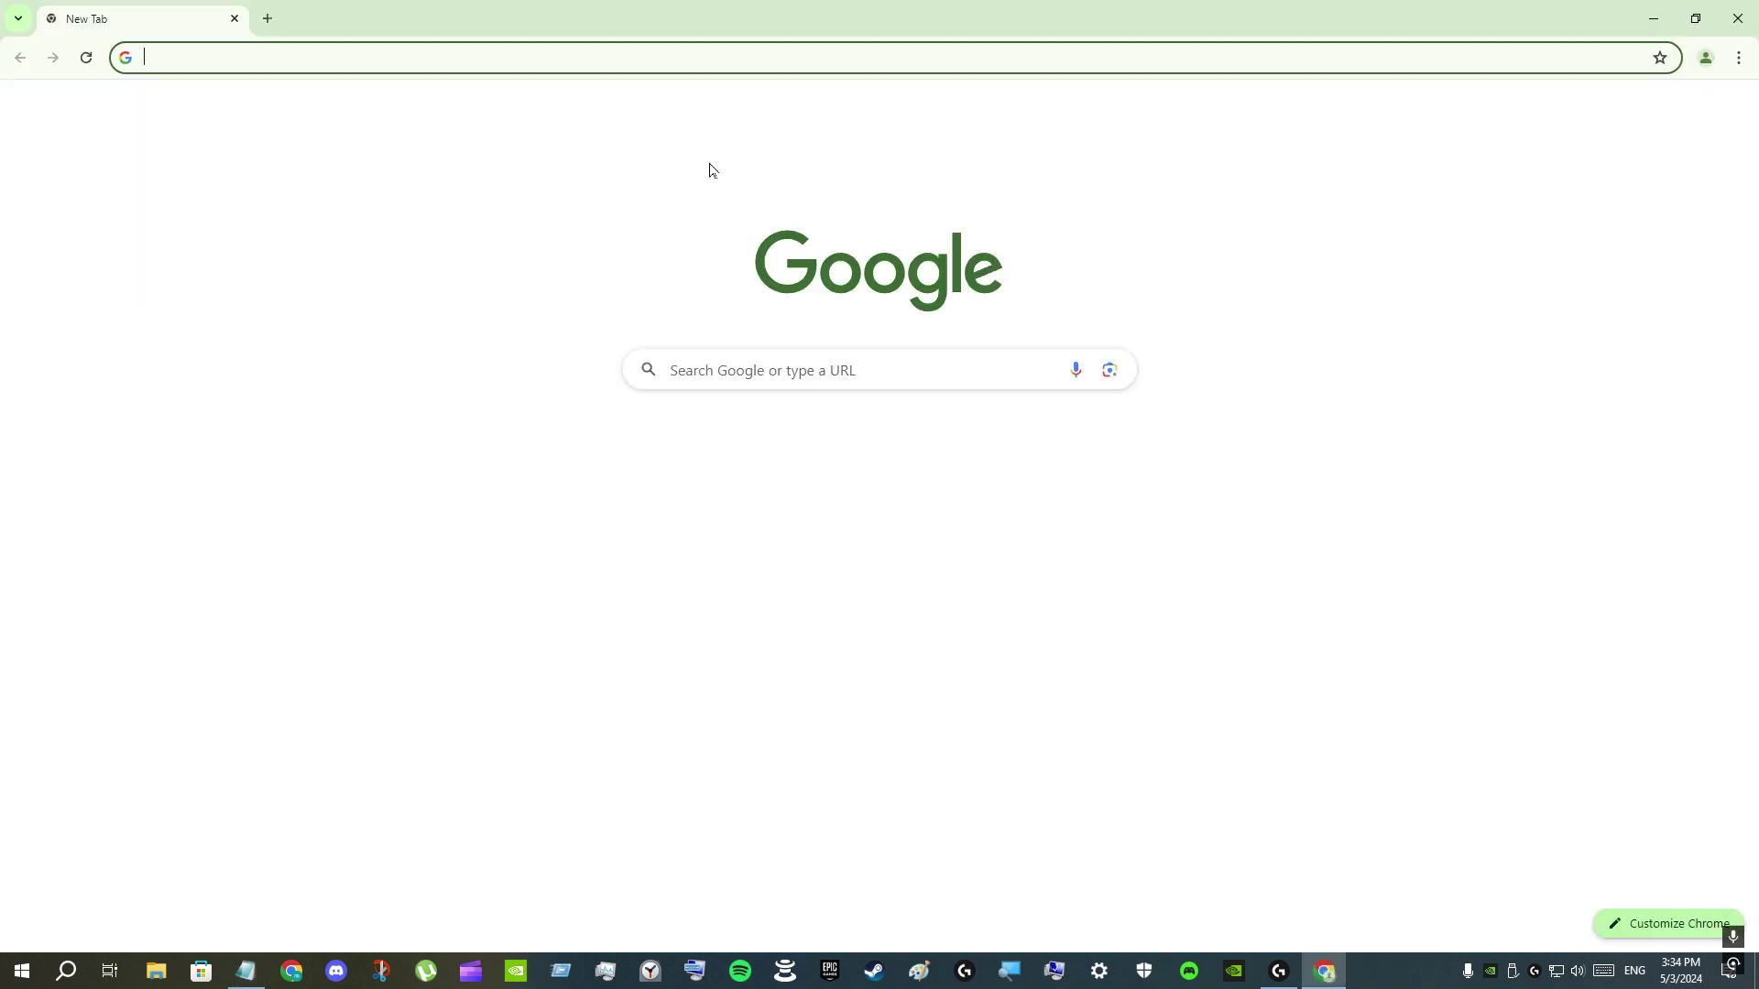
Load the LordOfMice hidusbf repository in Chrome and download hidusbf.zip (366 KB) to Downloads.
{"action": "right_click", "coordinate": [612, 57]}
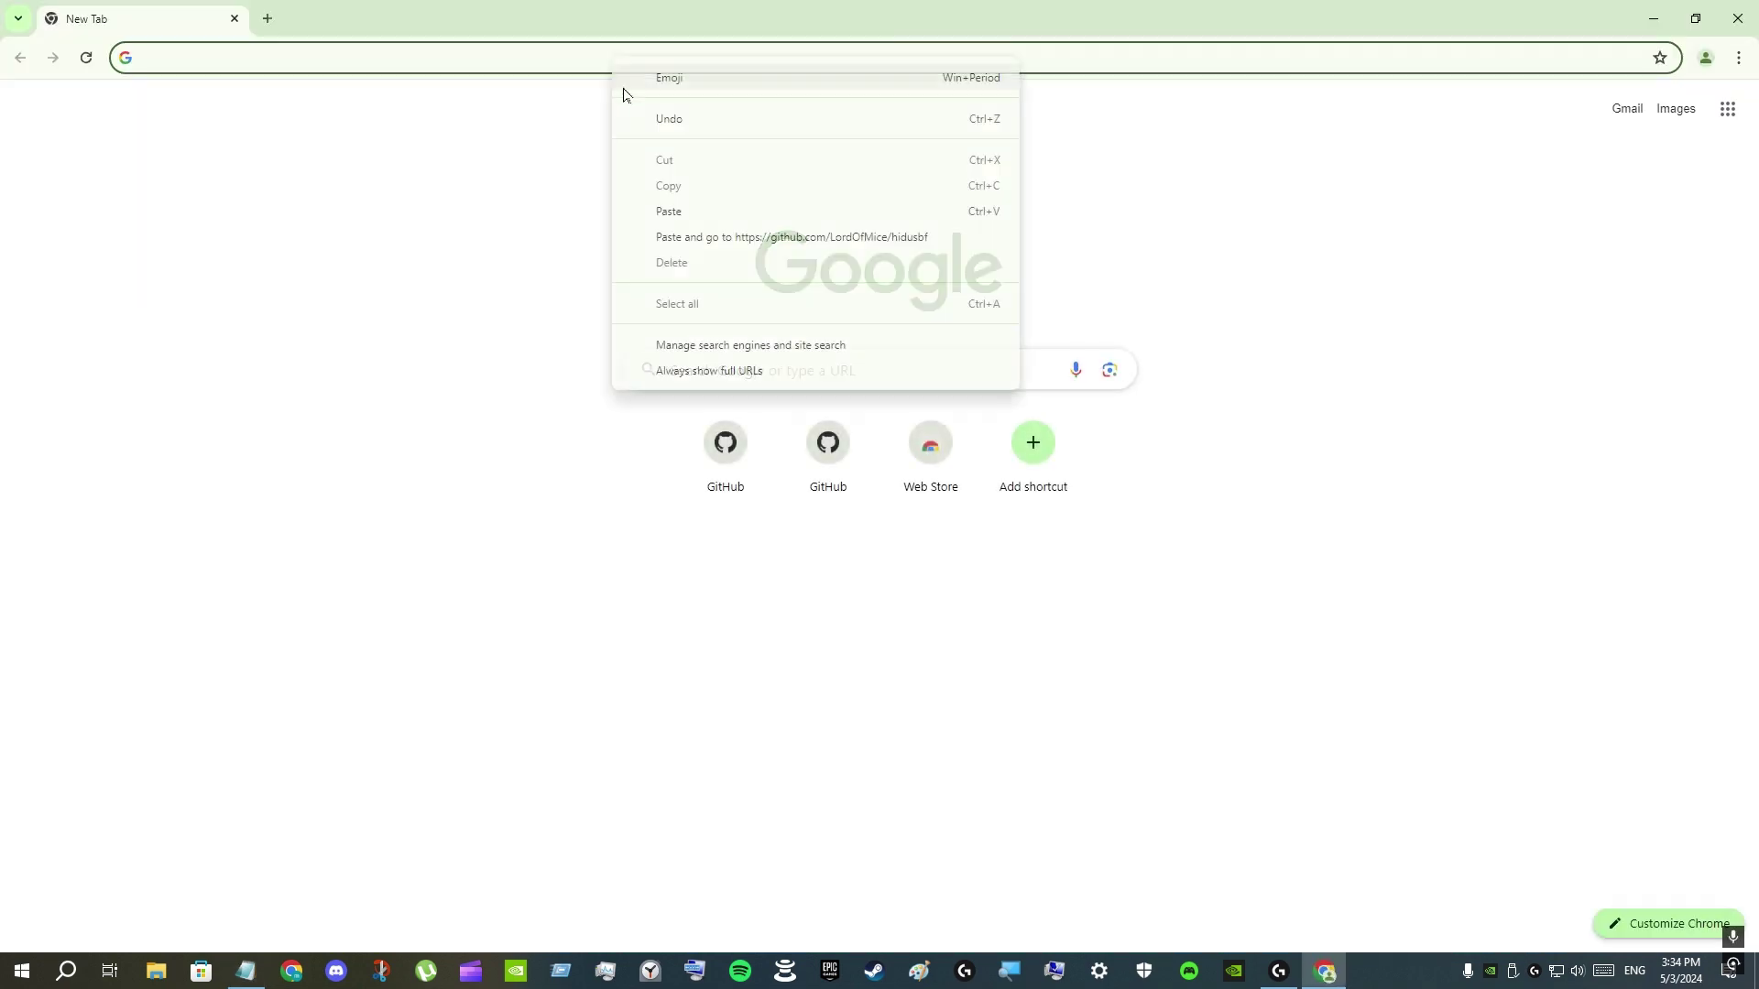
{"action": "left_click", "coordinate": [648, 234]}
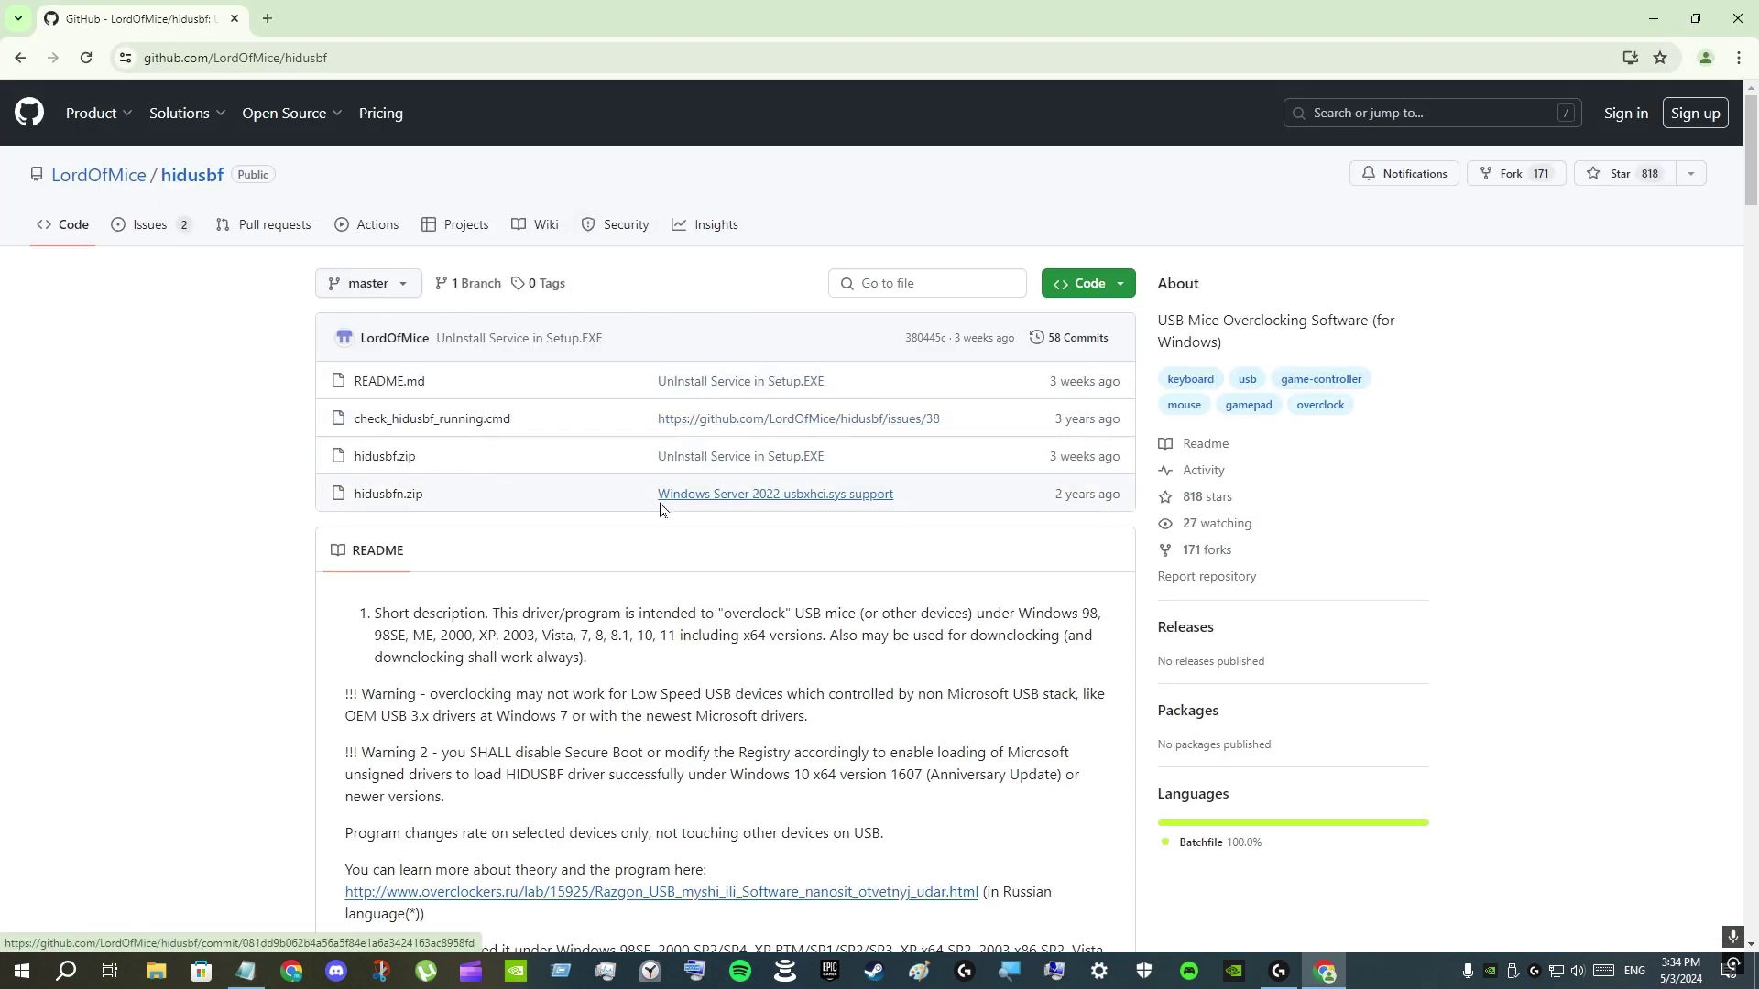
{"action": "left_click", "coordinate": [374, 458]}
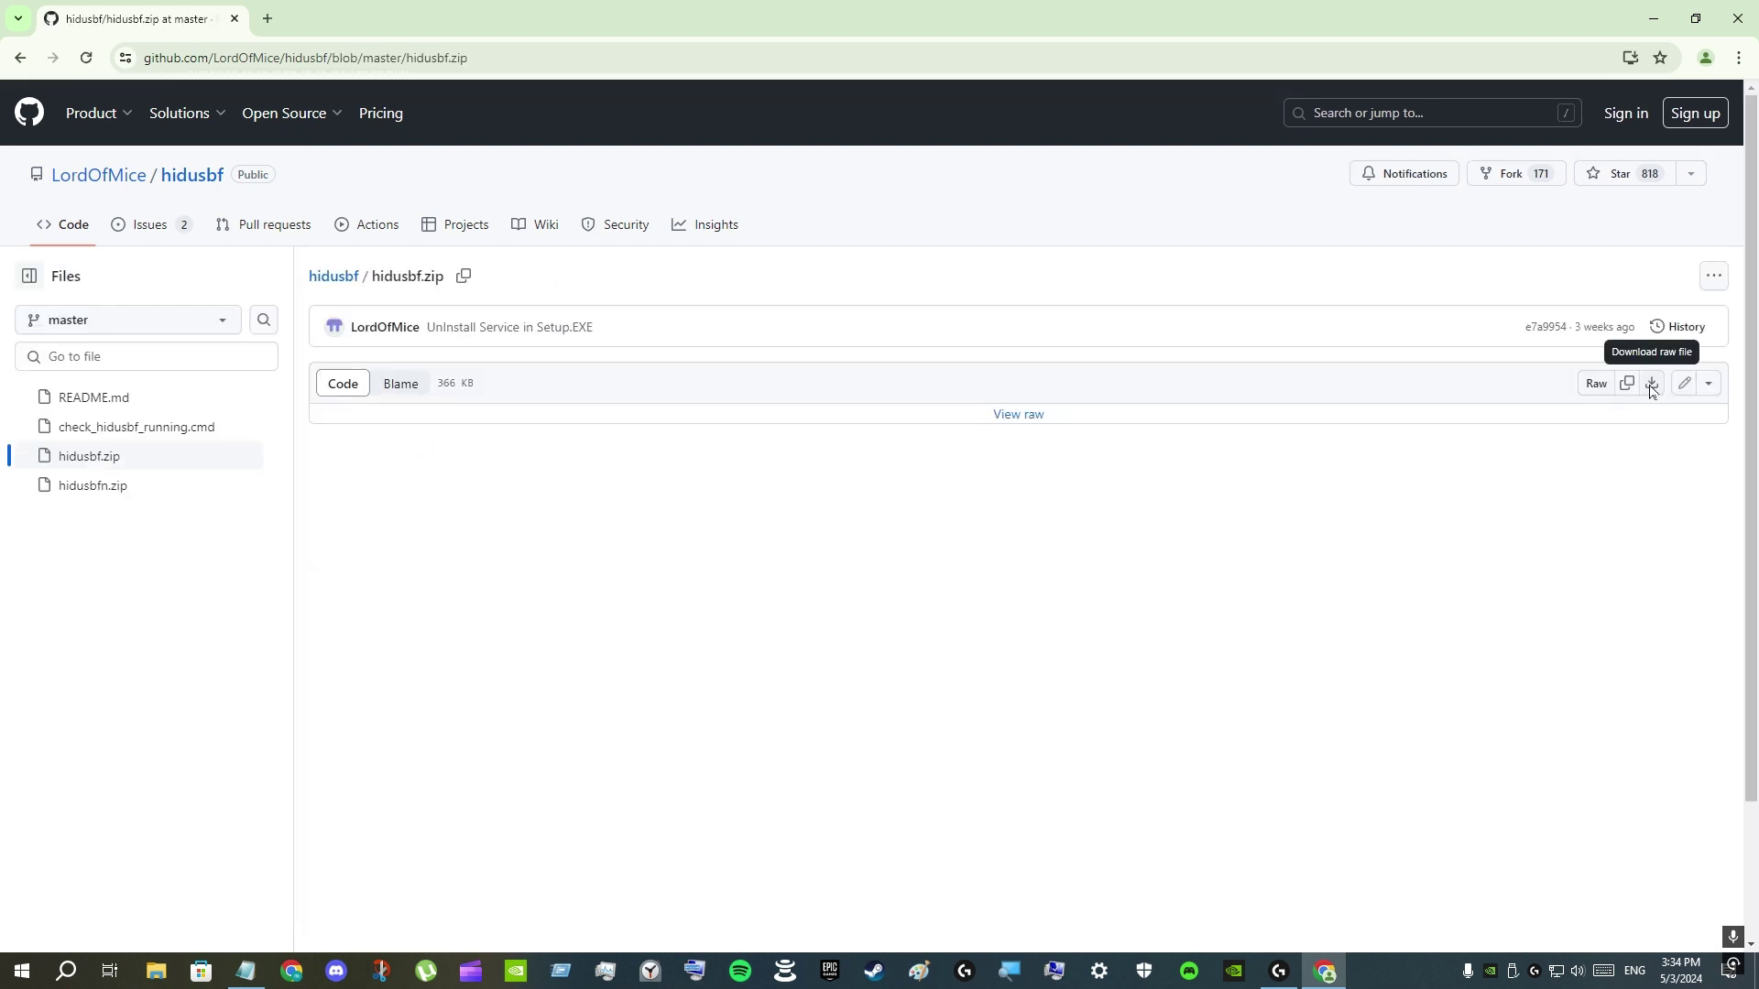
{"action": "left_click", "coordinate": [1652, 385]}
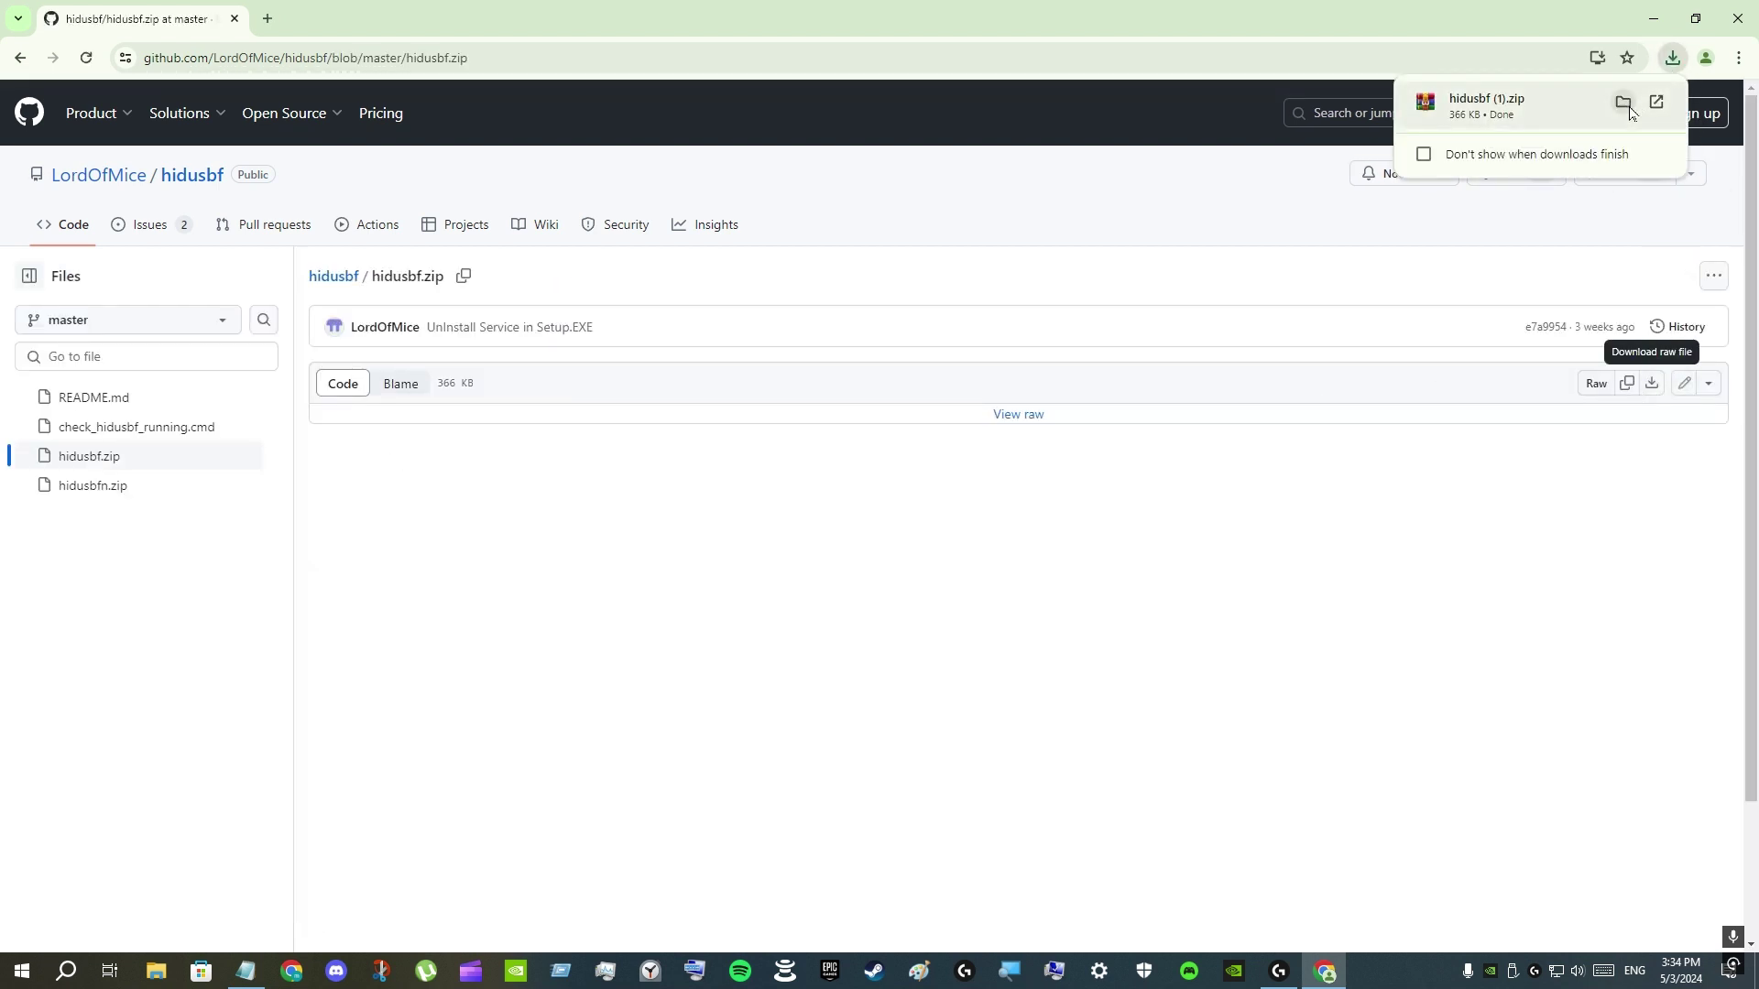
{"action": "left_click", "coordinate": [1622, 102]}
{"action": "right_click", "coordinate": [604, 450]}
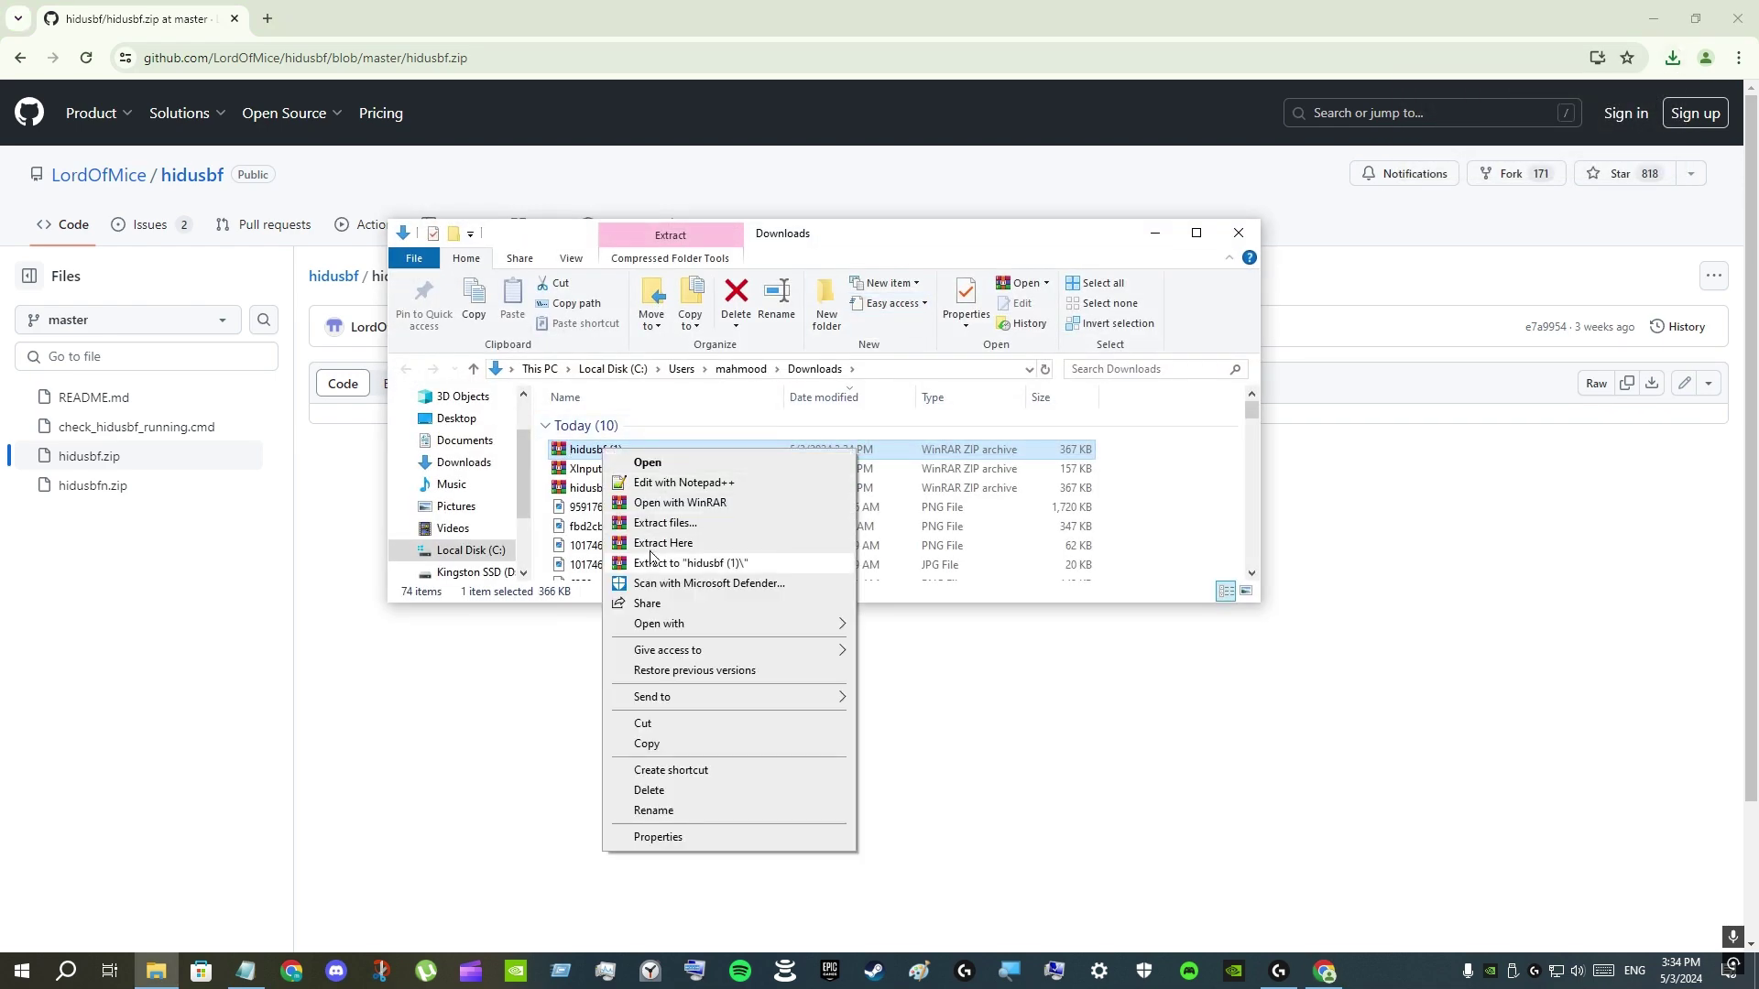
{"action": "left_click", "coordinate": [1251, 226]}
Copy the XInputTest GitHub link from the notes file.
{"action": "left_click", "coordinate": [1738, 18]}
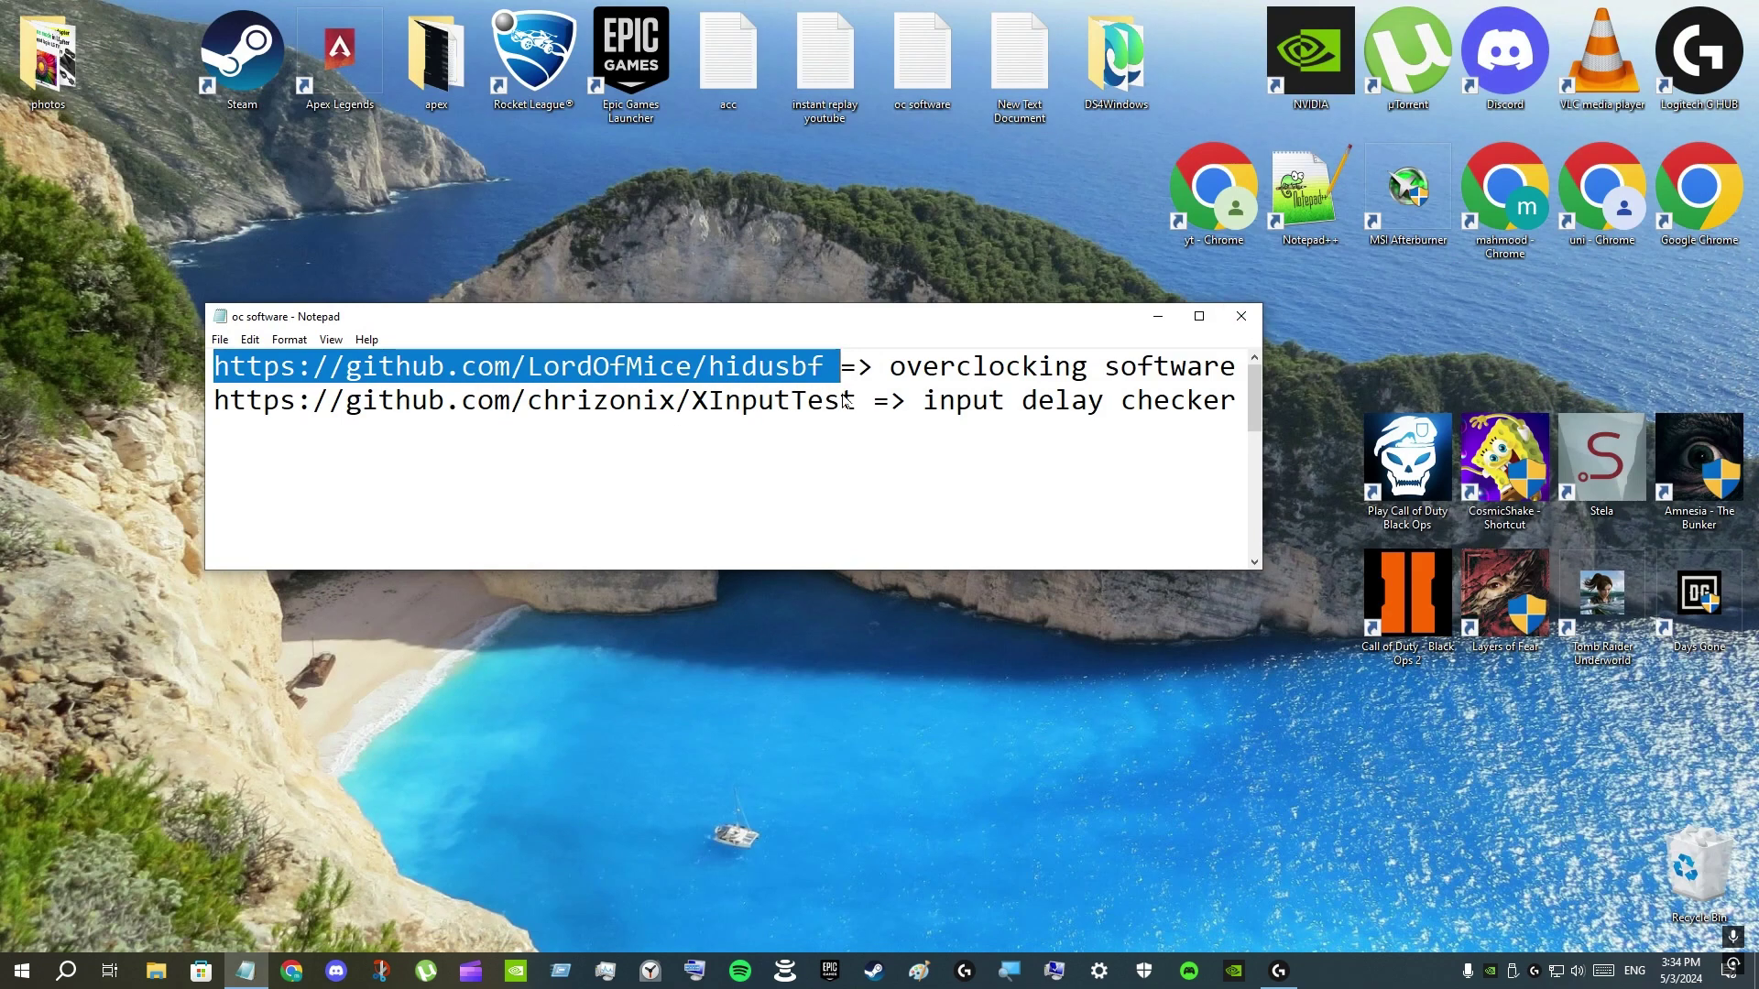
{"action": "left_click_drag", "start_coordinate": [856, 401], "coordinate": [214, 403]}
{"action": "right_click", "coordinate": [321, 392]}
{"action": "left_click", "coordinate": [357, 450]}
{"action": "left_click", "coordinate": [1243, 316]}
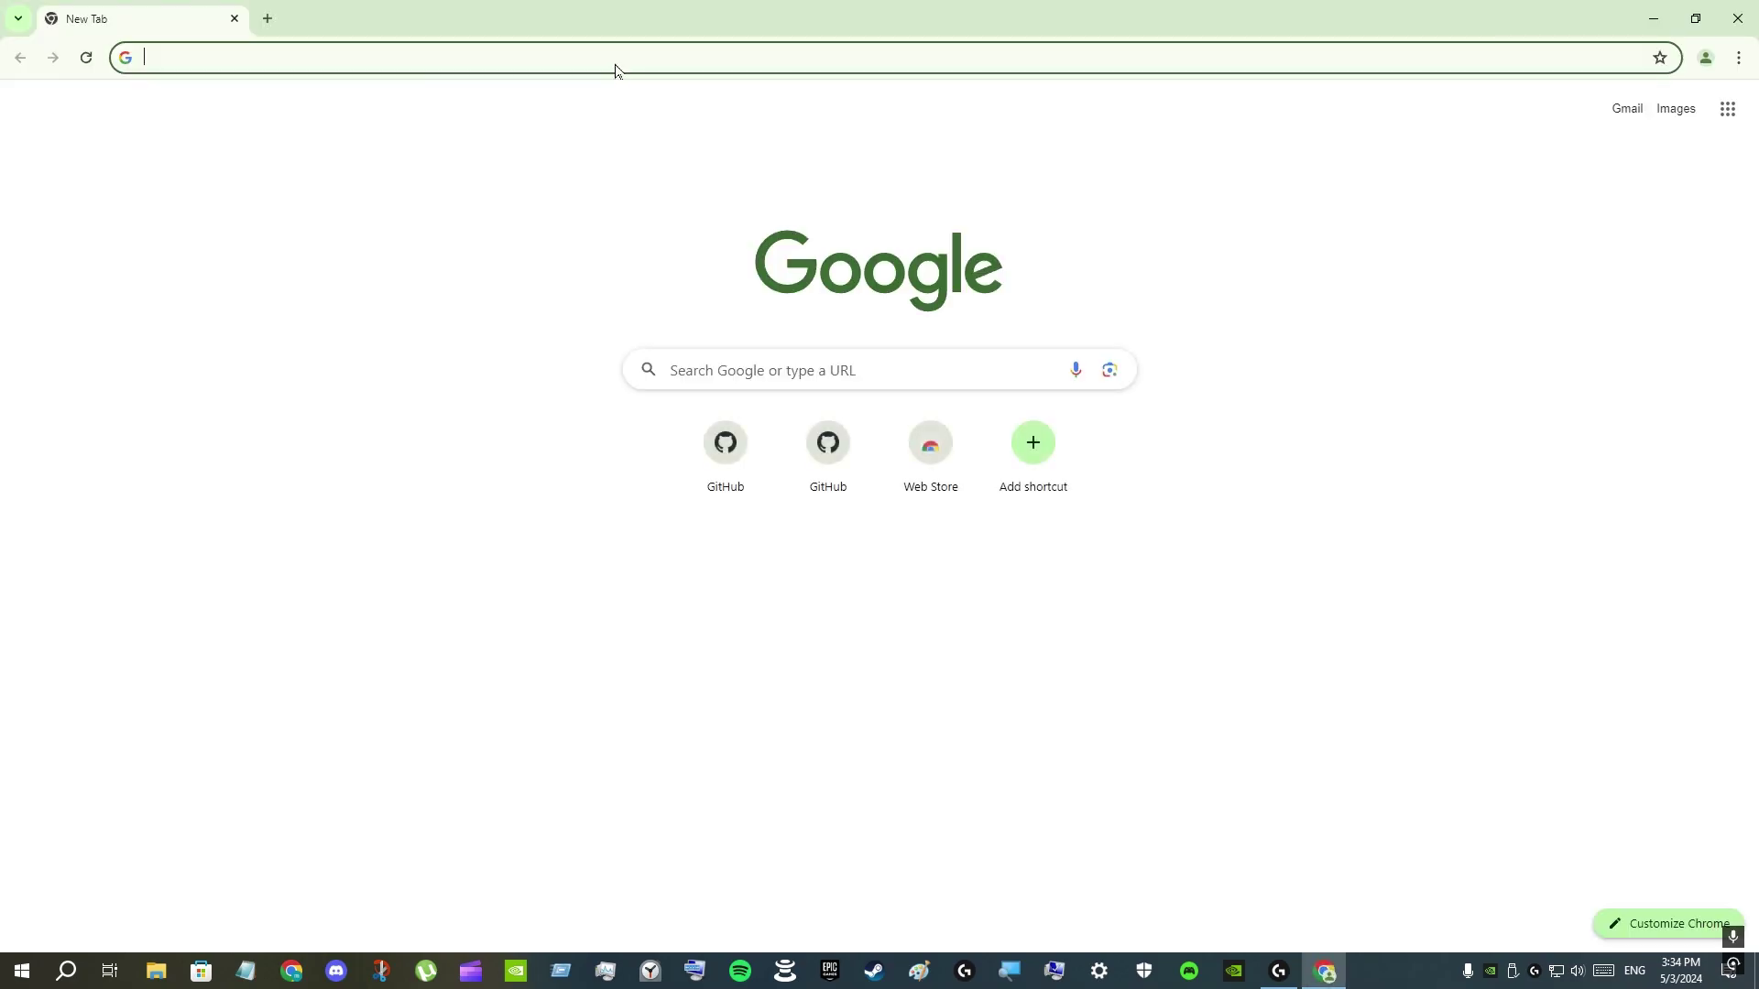
Load the XInputTest repository and download XInputTest_Portable_v1.2.0.0.zip from the v1.2.0.0 release assets.
{"action": "right_click", "coordinate": [613, 59]}
{"action": "left_click", "coordinate": [672, 242]}
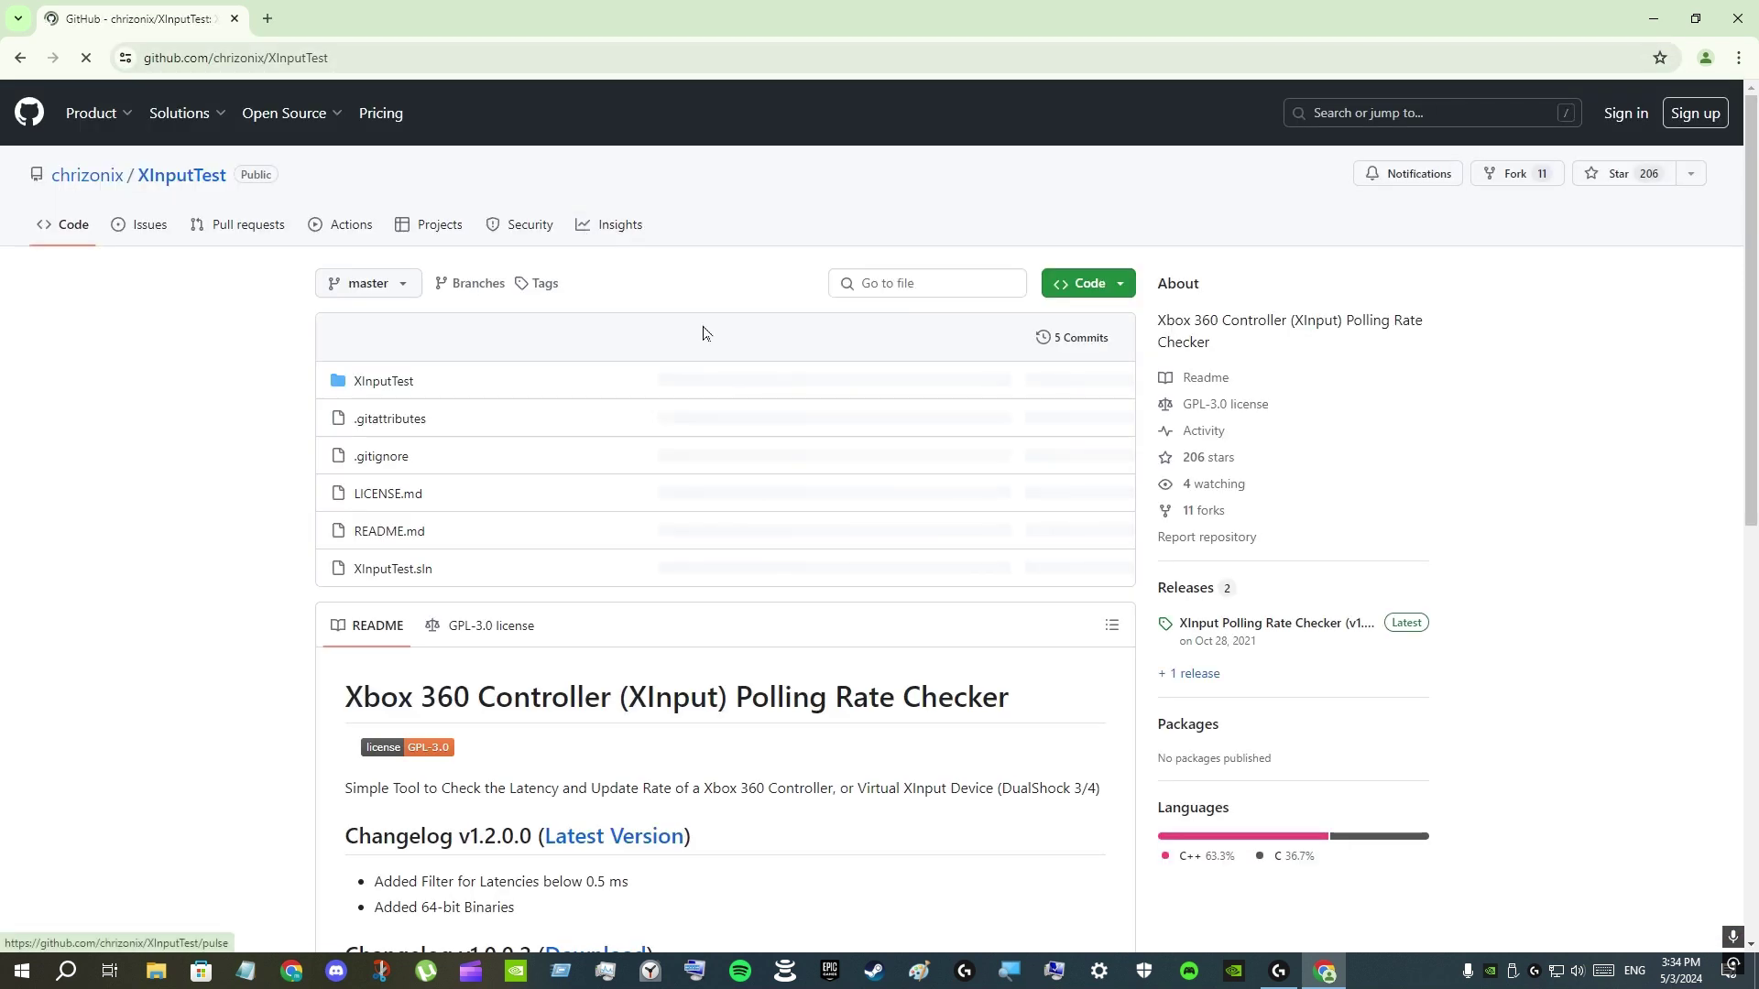
{"action": "left_click", "coordinate": [1261, 628]}
{"action": "scroll", "coordinate": [620, 546], "scroll_direction": "down", "scroll_amount": 3}
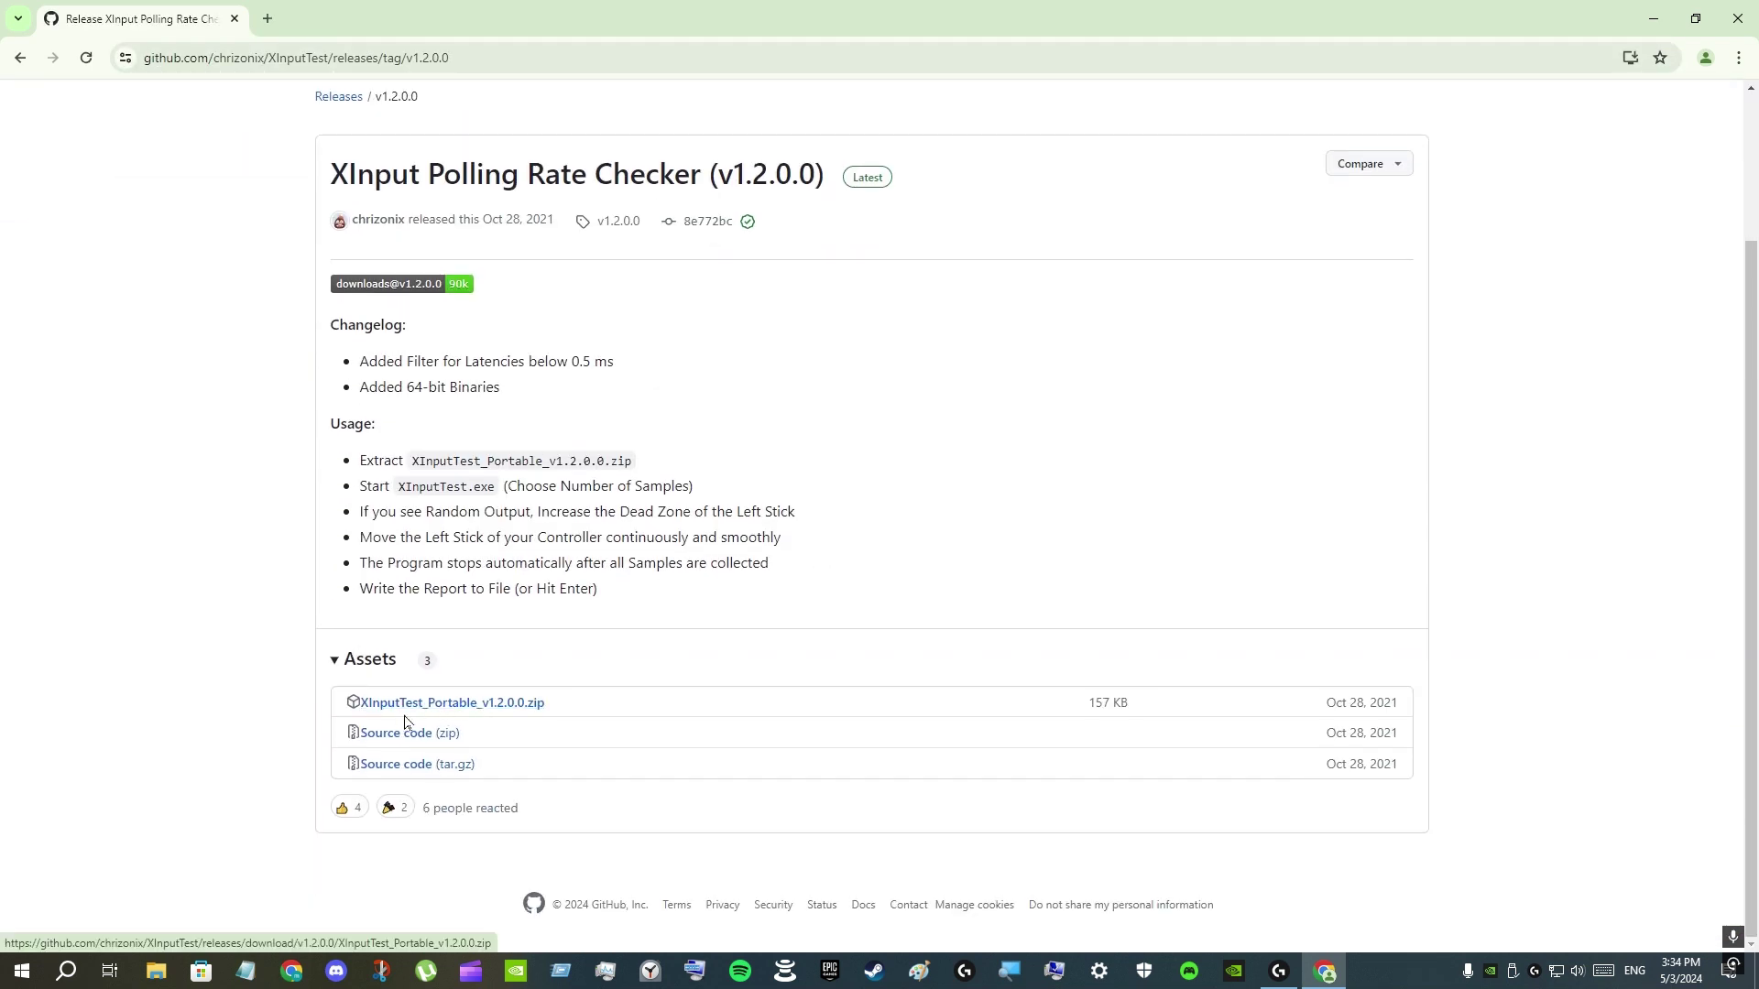
{"action": "left_click", "coordinate": [426, 715]}
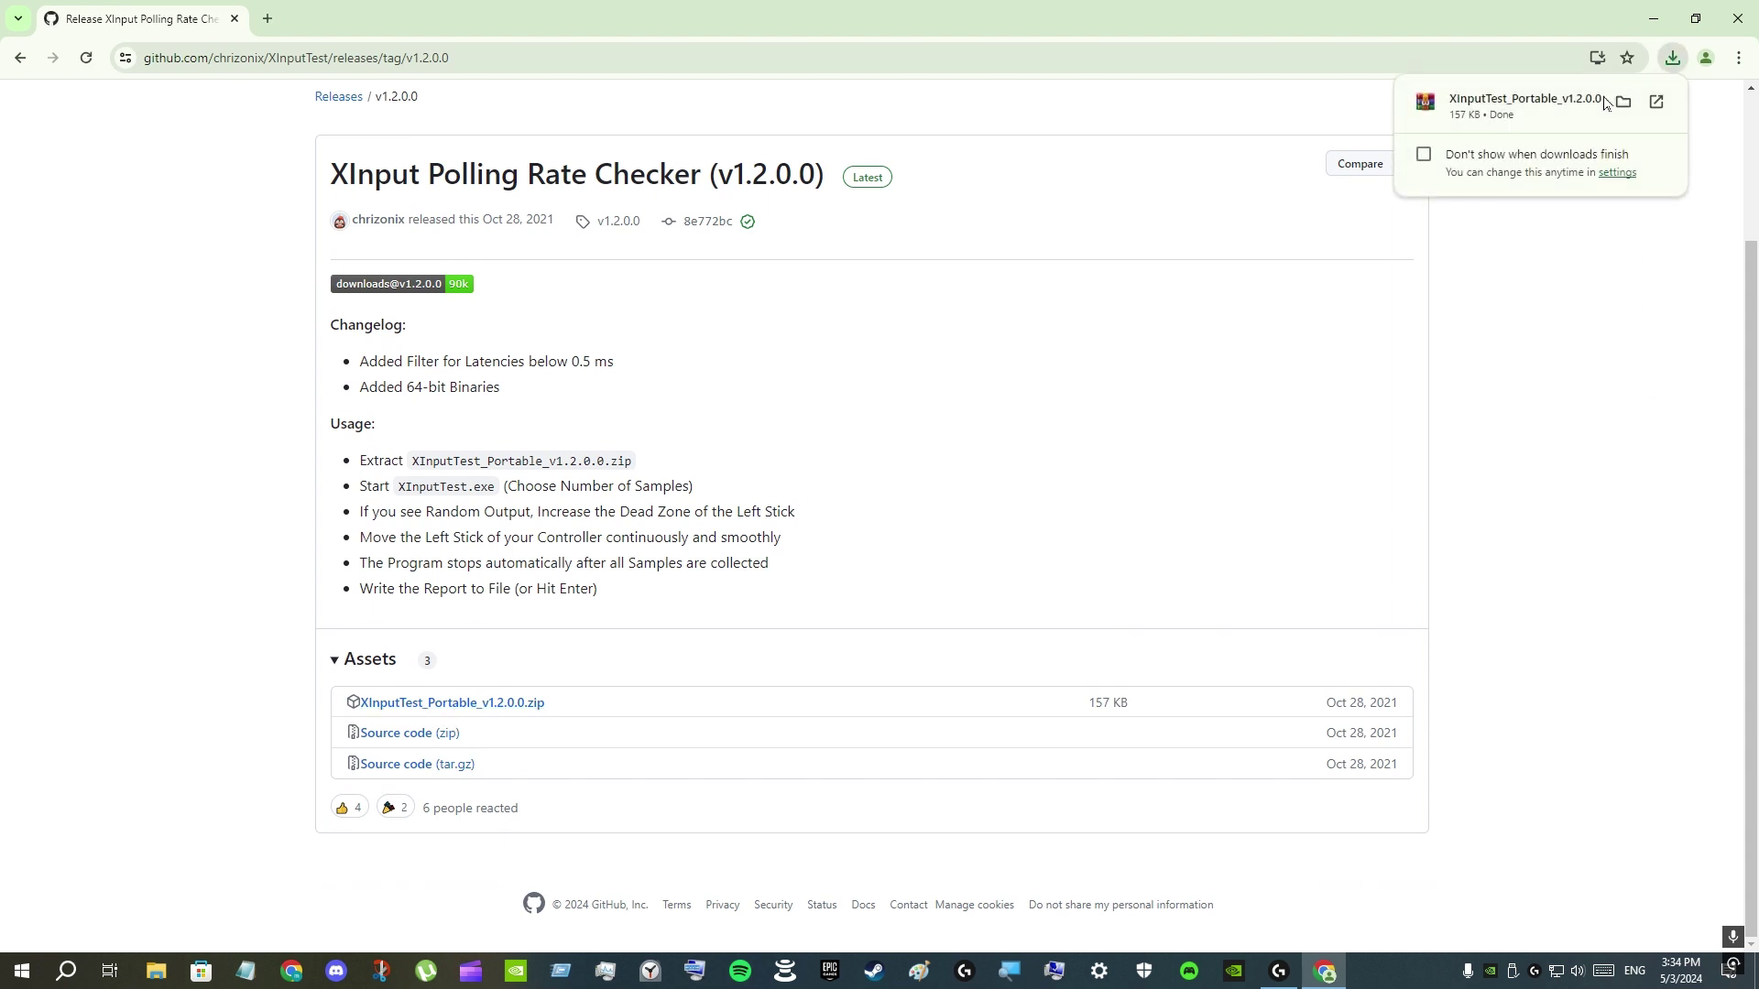
{"action": "left_click", "coordinate": [1623, 102]}
{"action": "right_click", "coordinate": [667, 451]}
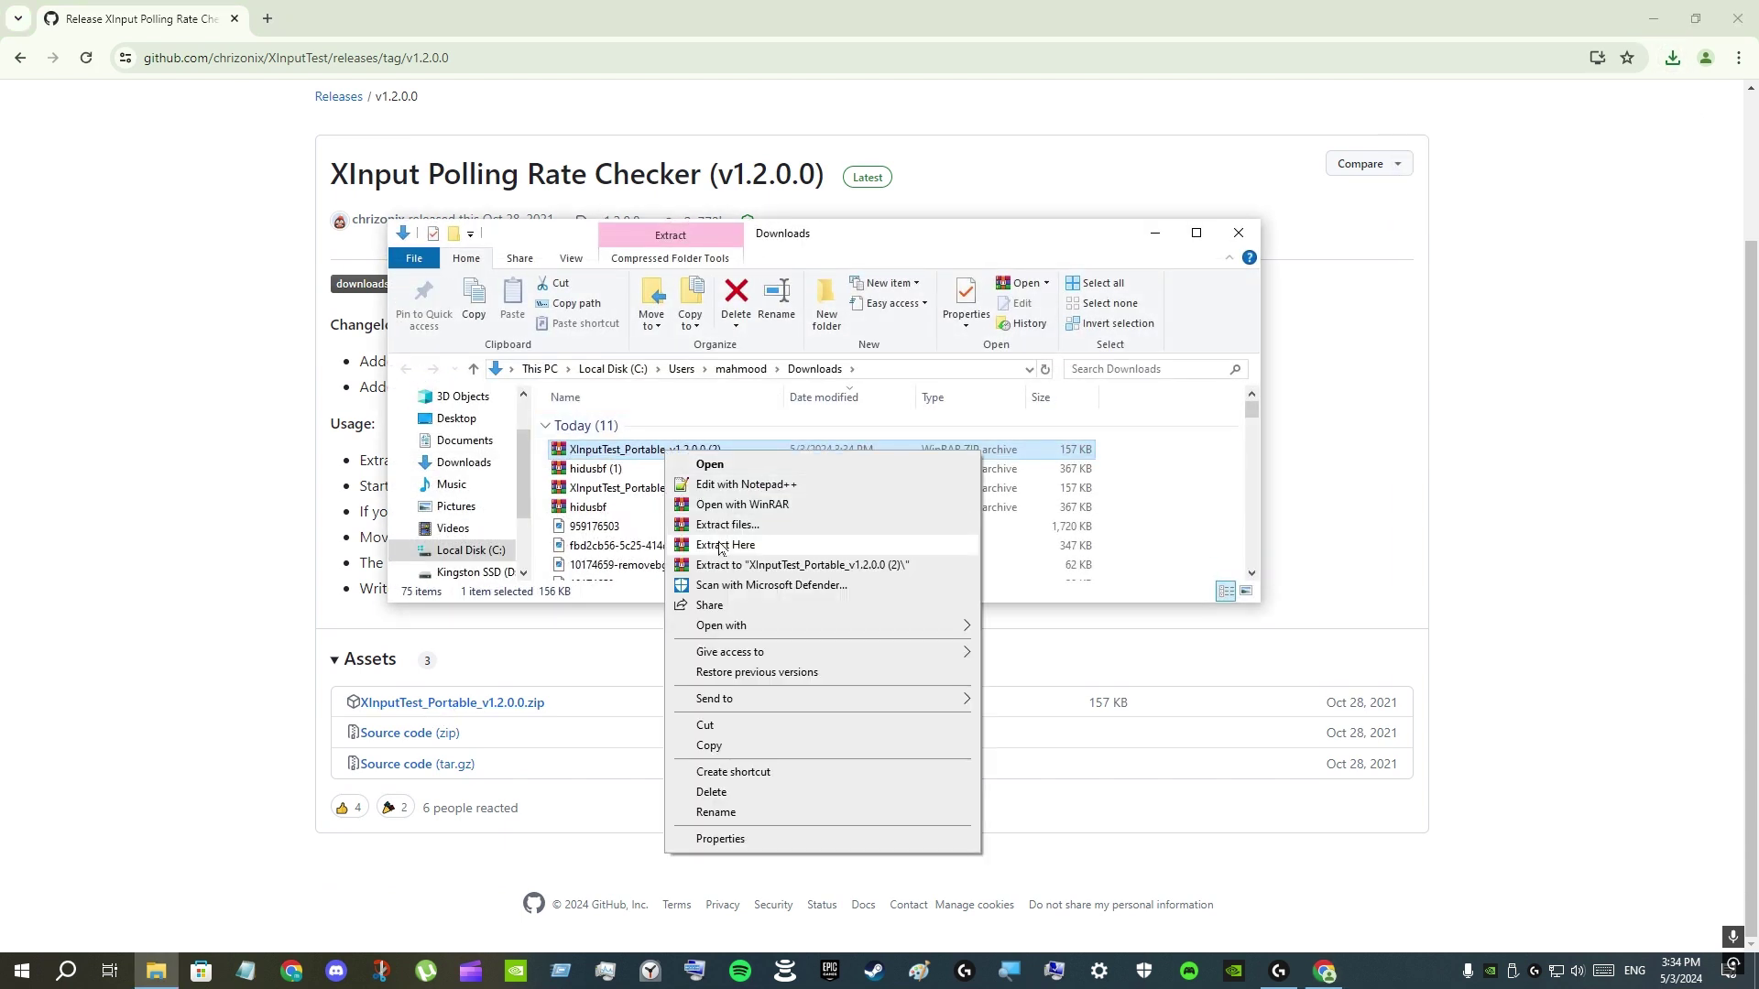
{"action": "left_click", "coordinate": [1237, 233]}
{"action": "left_click", "coordinate": [1738, 18]}
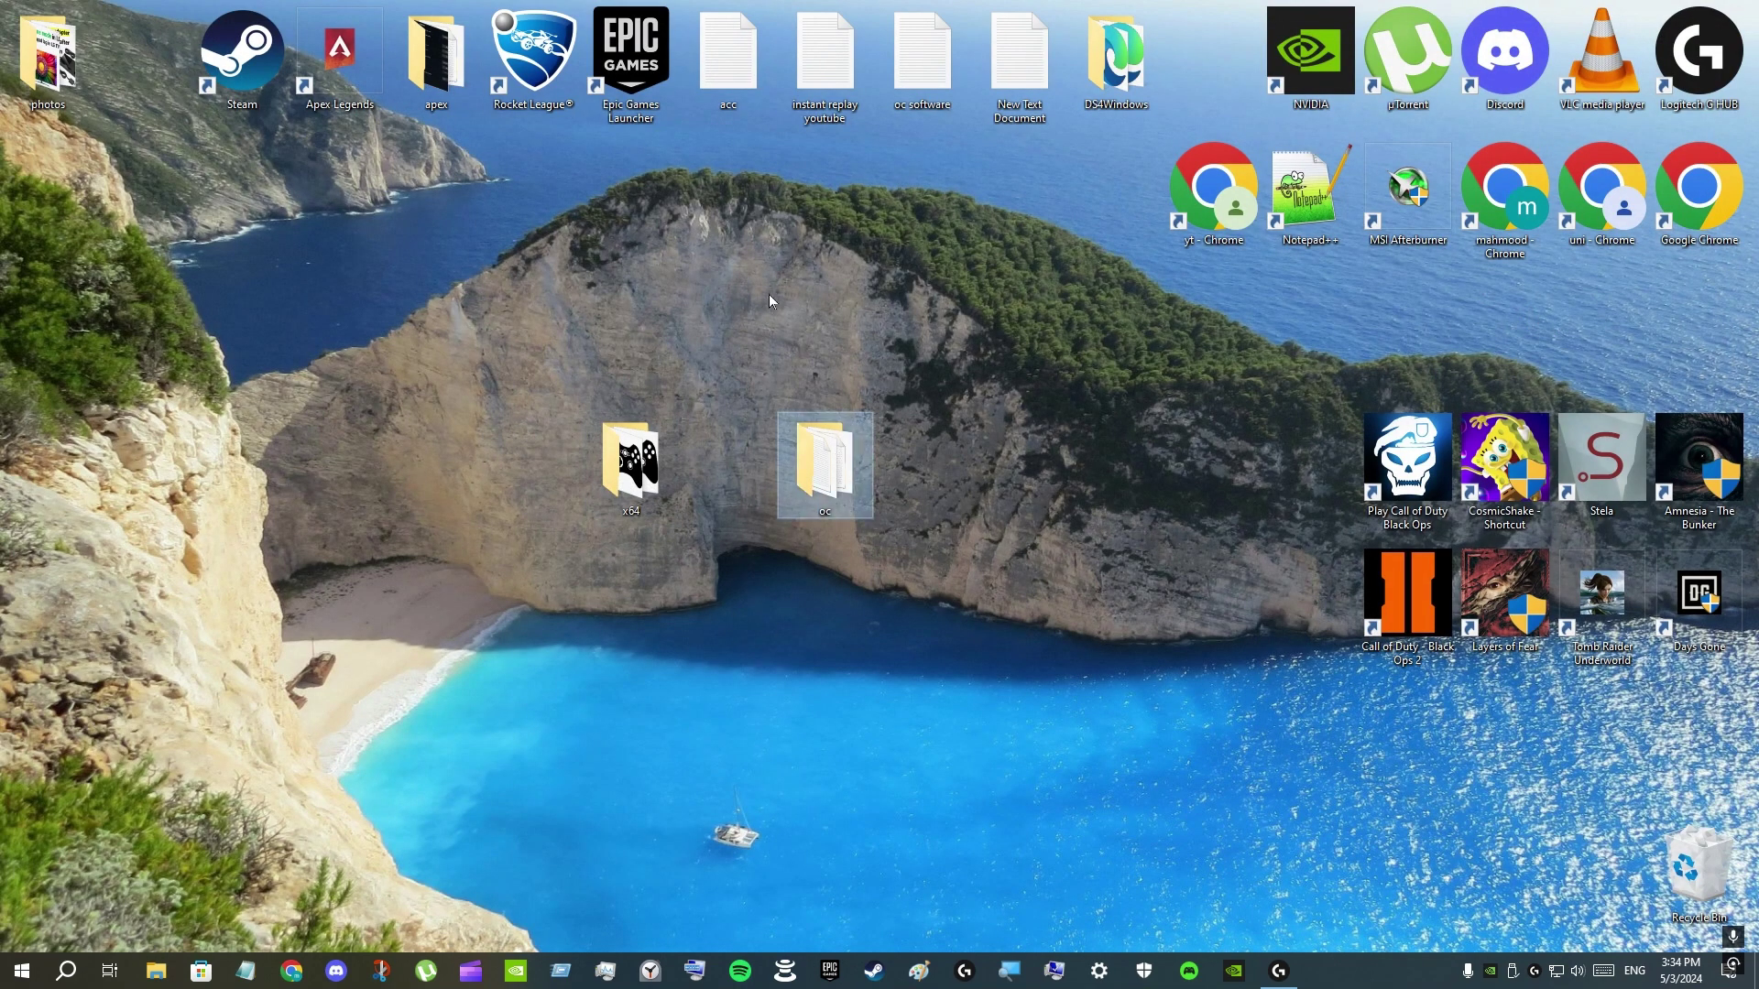
Open the oc folder and install the SweetLow security certificate.
{"action": "key", "text": "Return"}
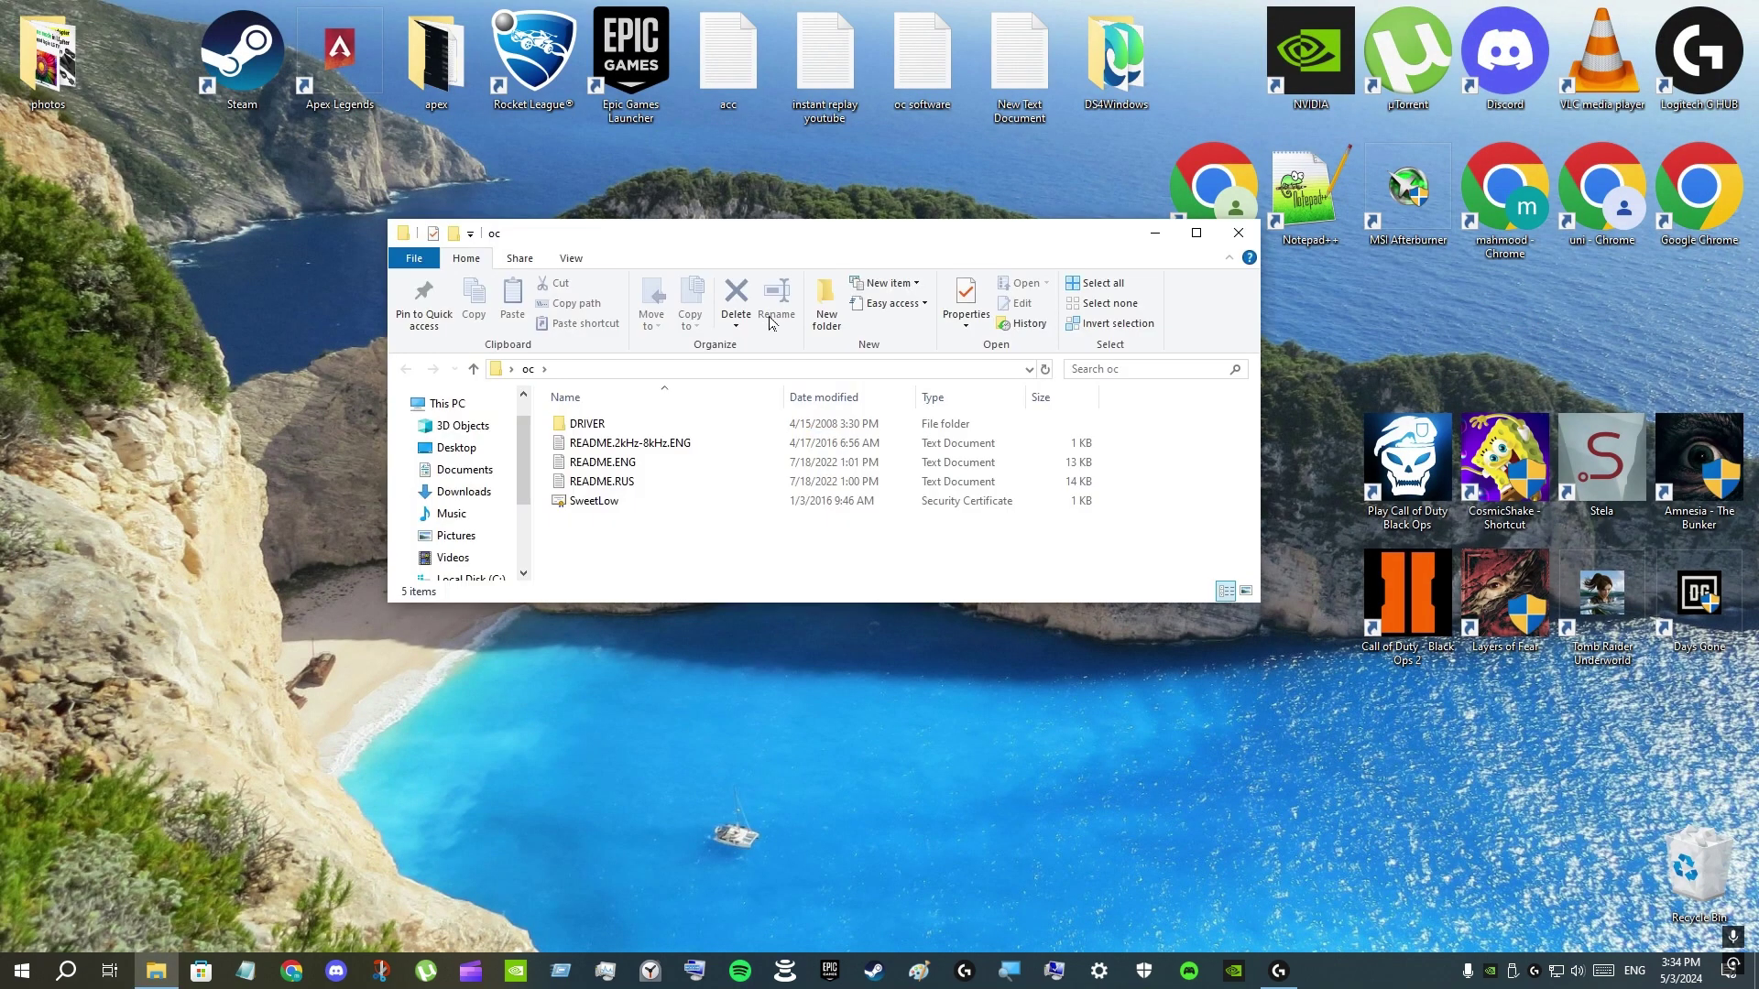
{"action": "right_click", "coordinate": [599, 502]}
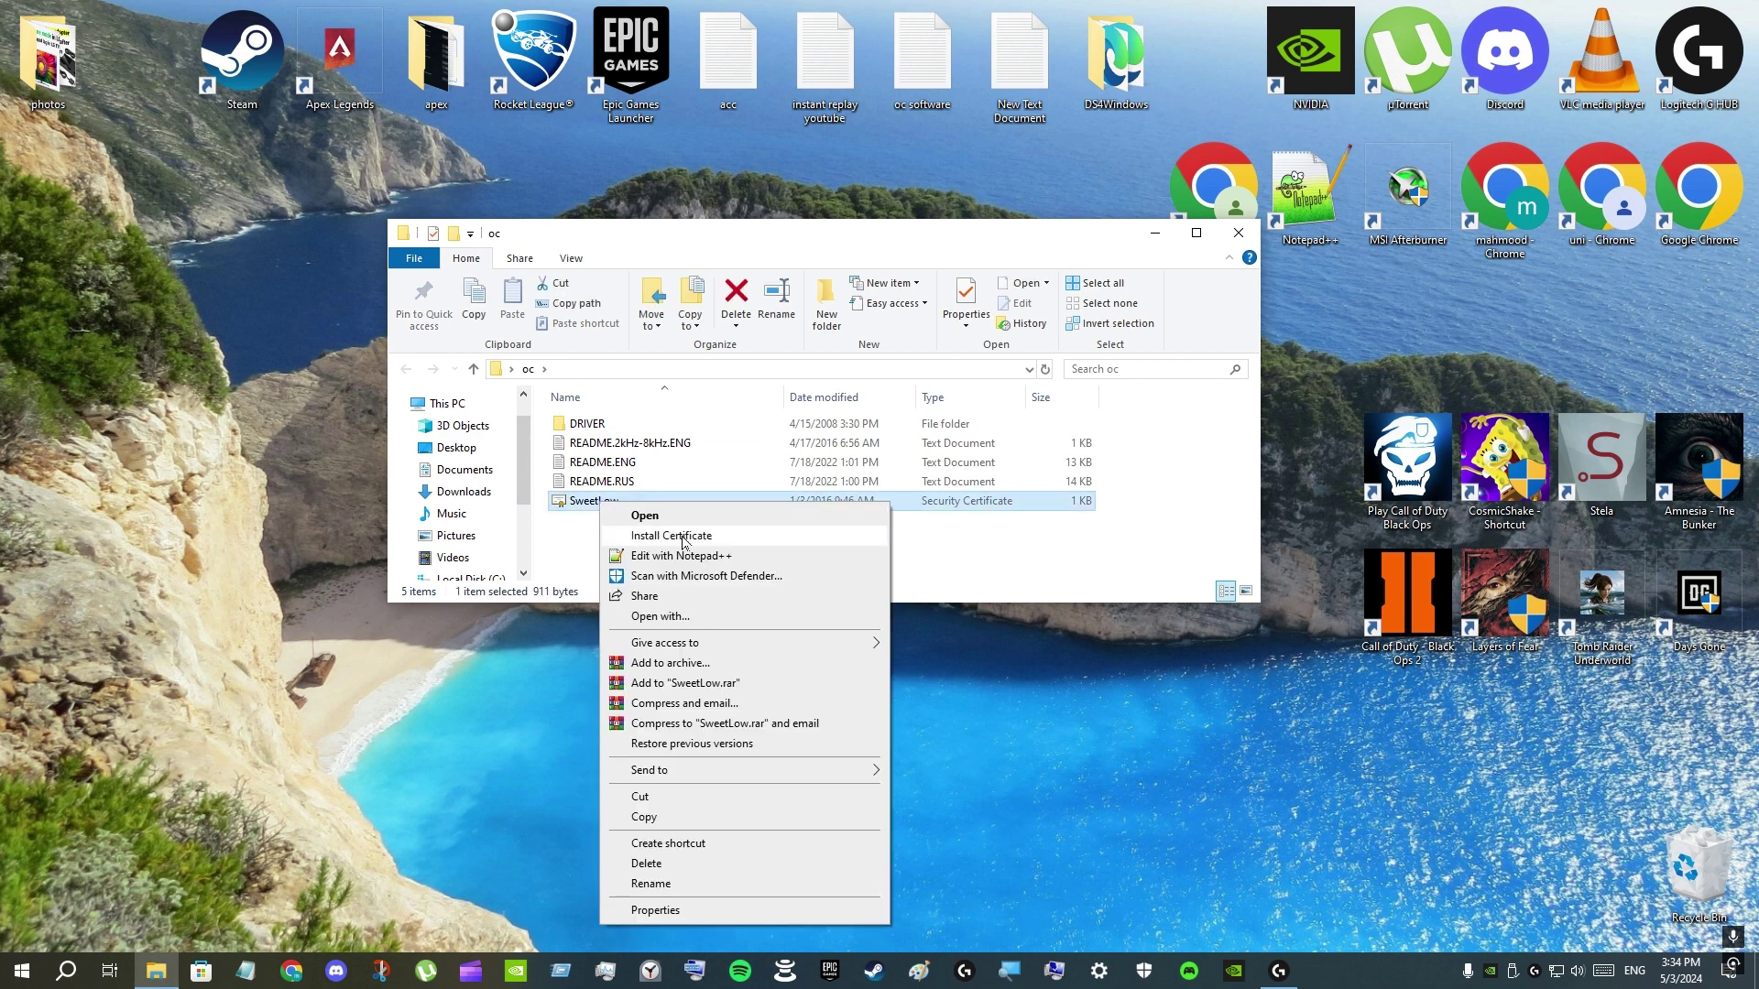
{"action": "left_click", "coordinate": [587, 540]}
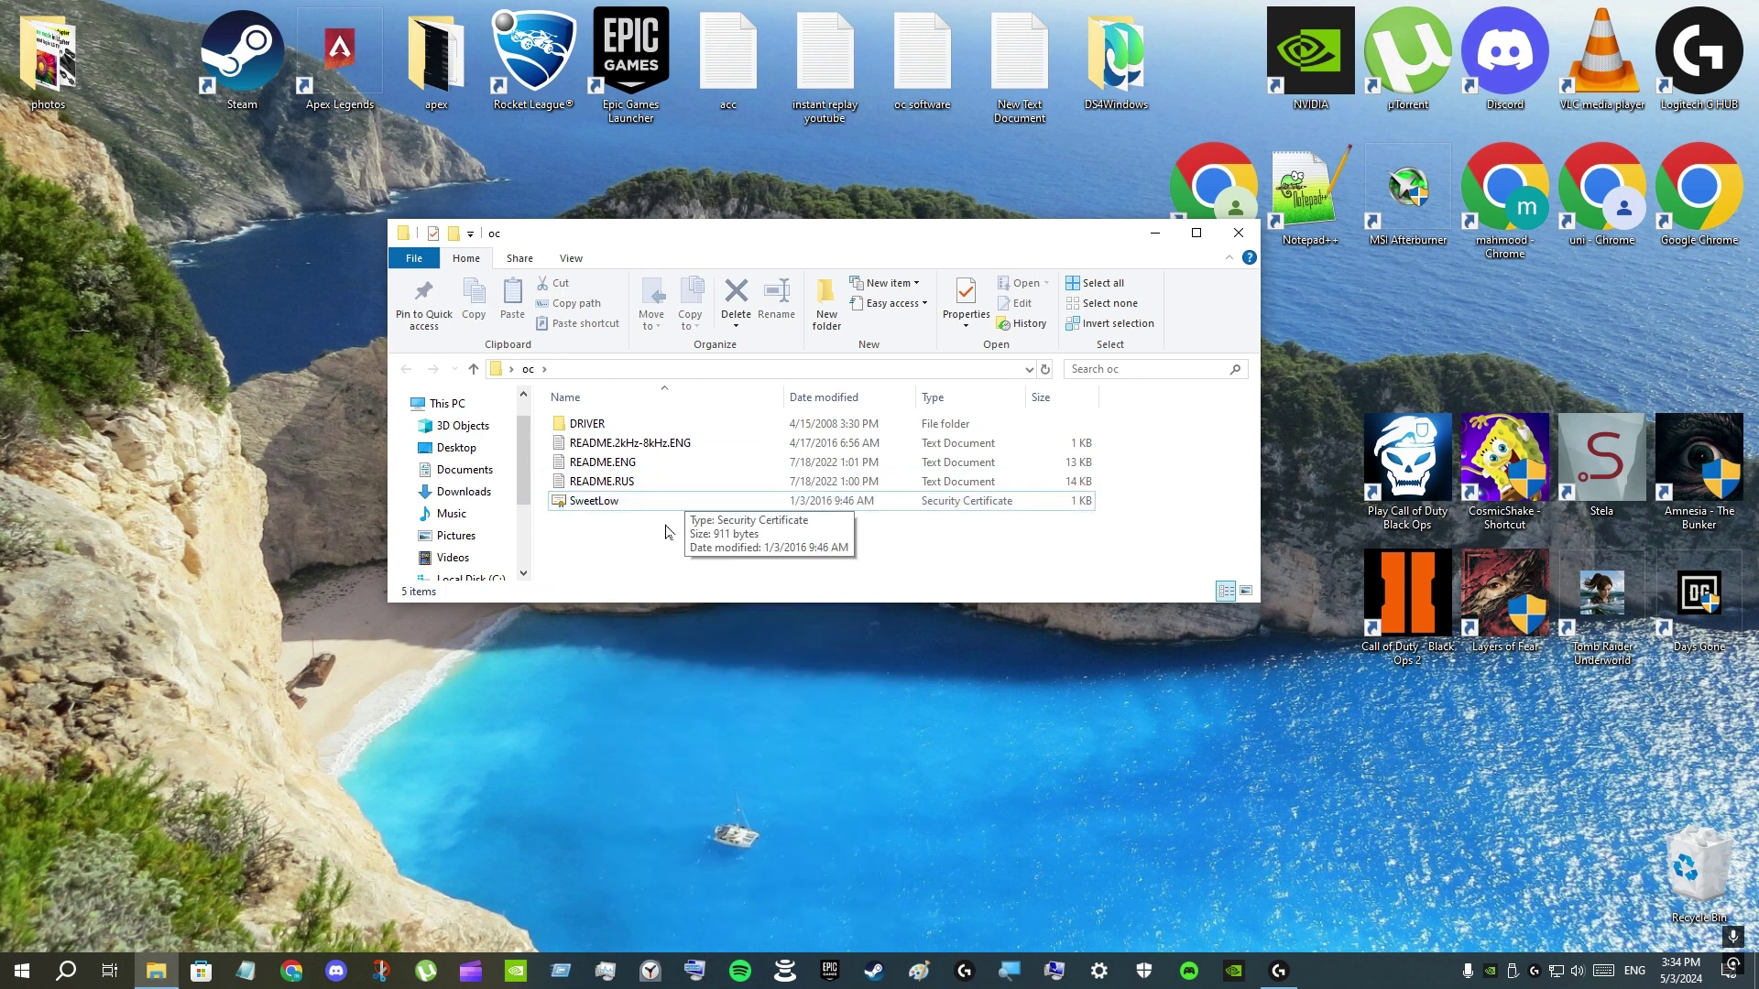
Open the DRIVER folder and select the 4kHz-8kHz script.
{"action": "double_click", "coordinate": [588, 424]}
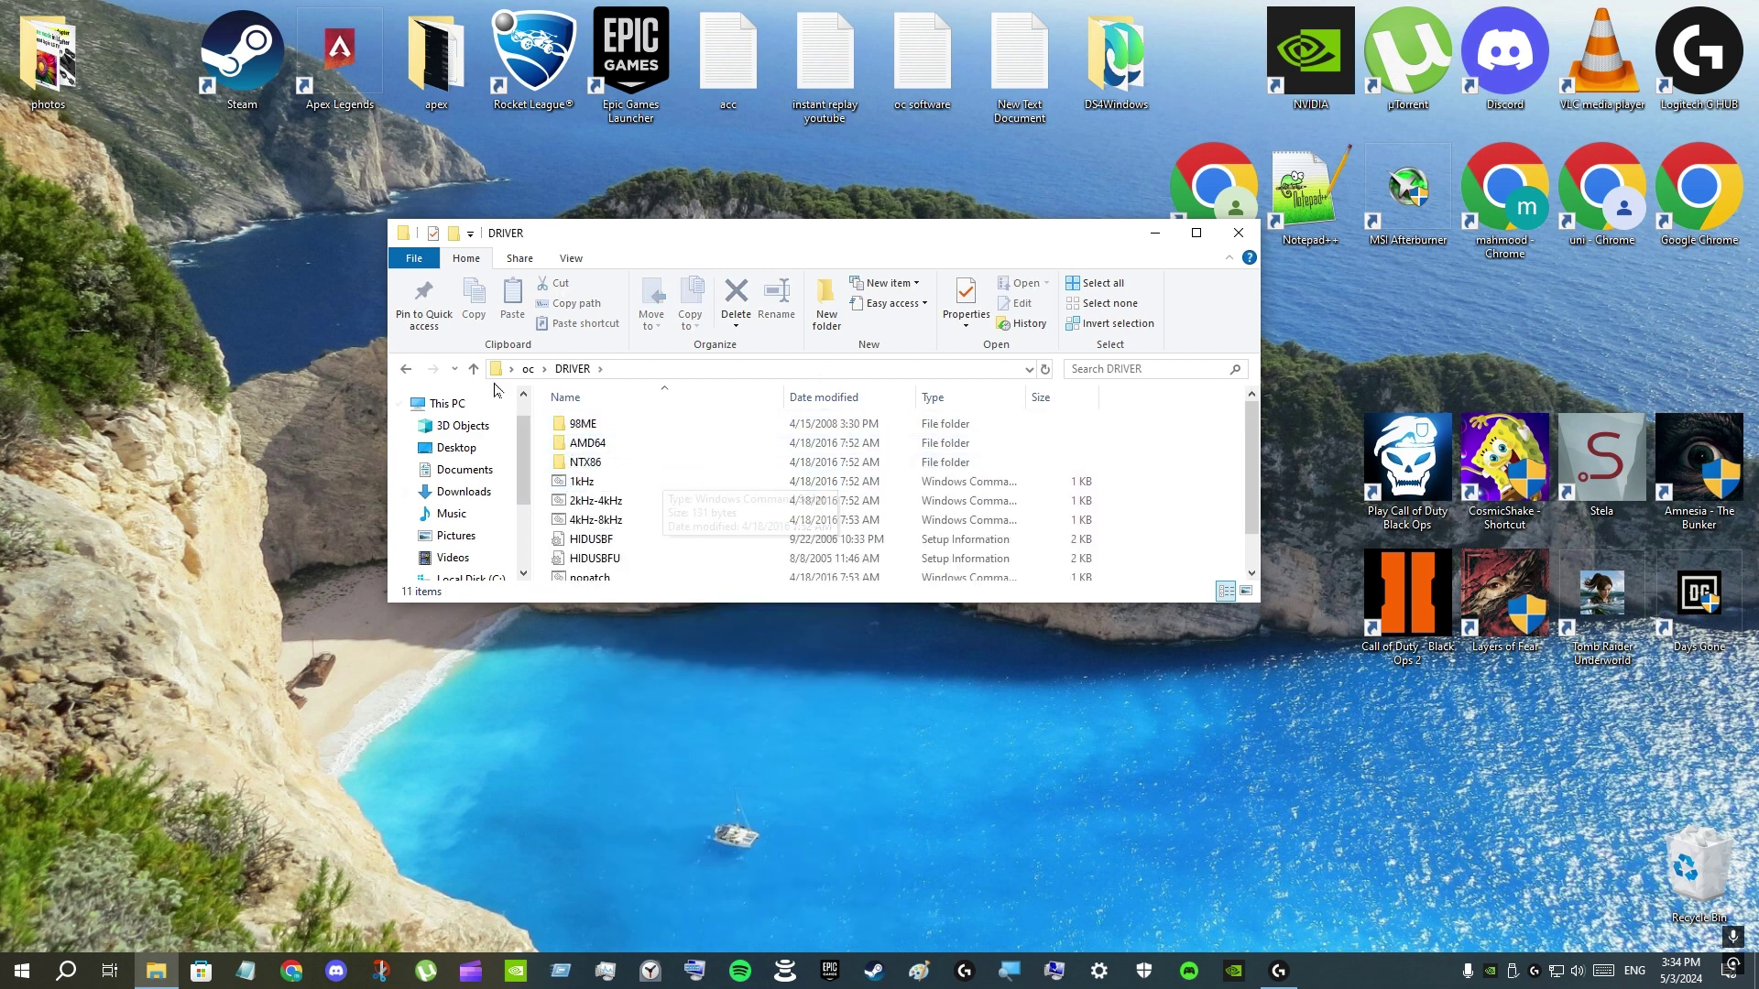
{"action": "left_click", "coordinate": [414, 369]}
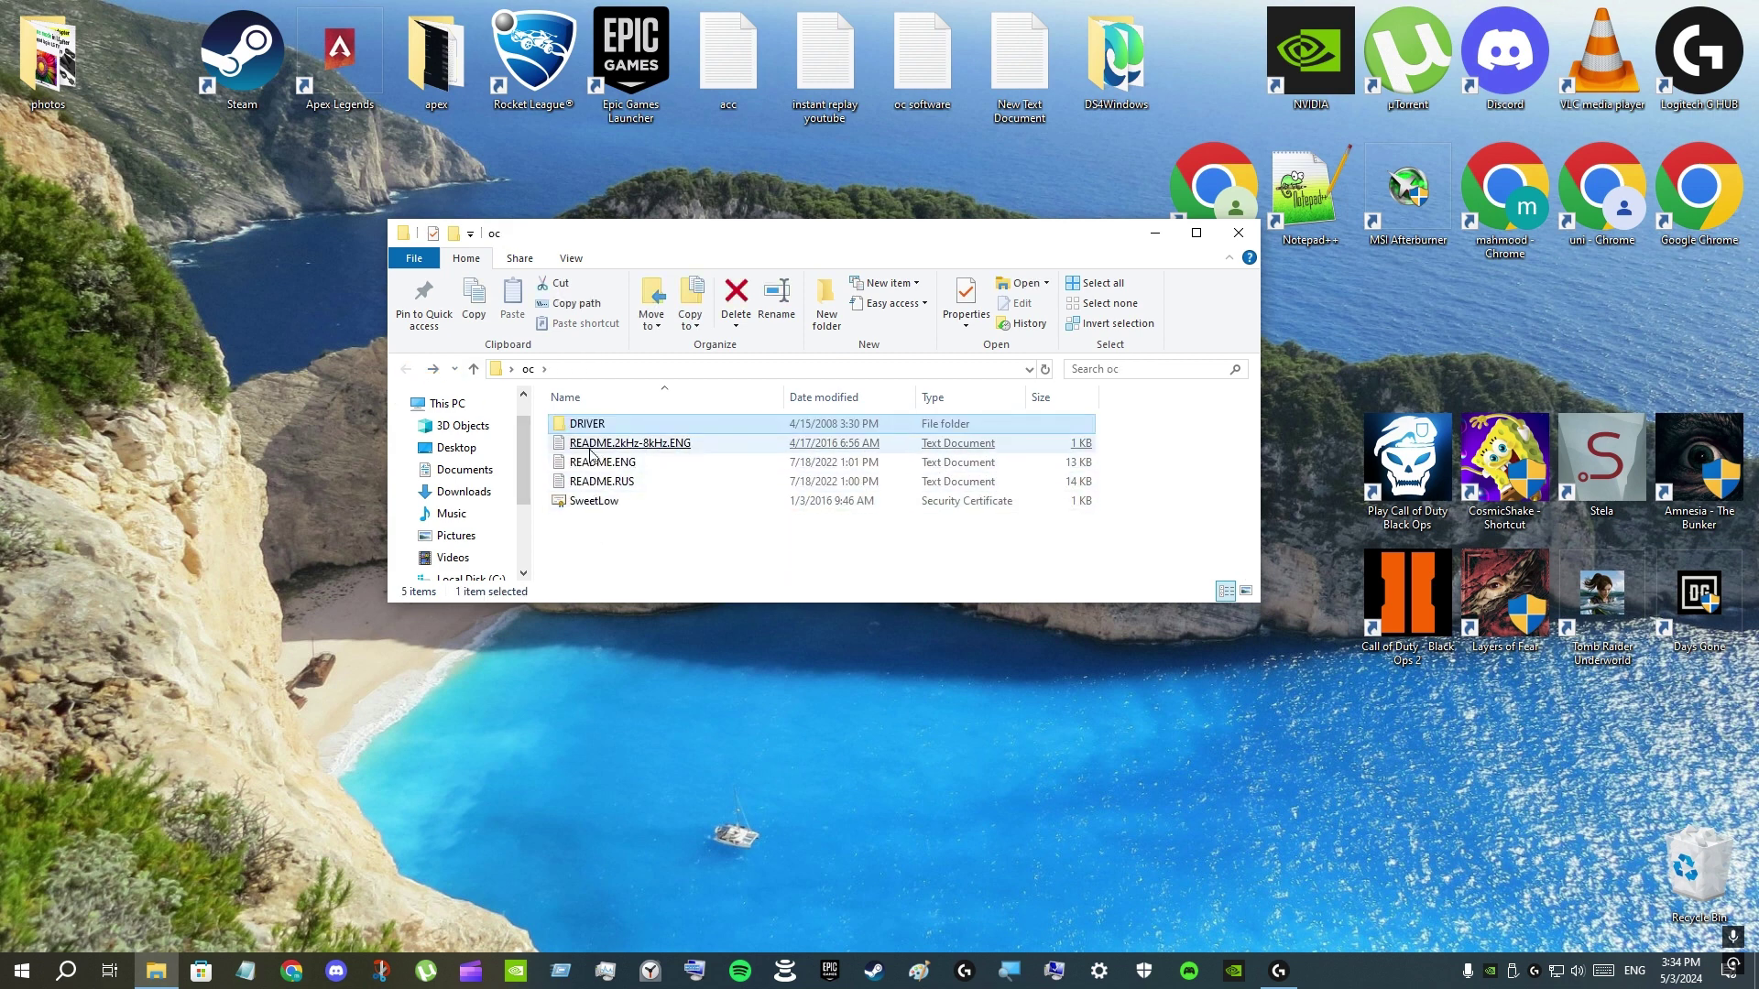
{"action": "double_click", "coordinate": [591, 423]}
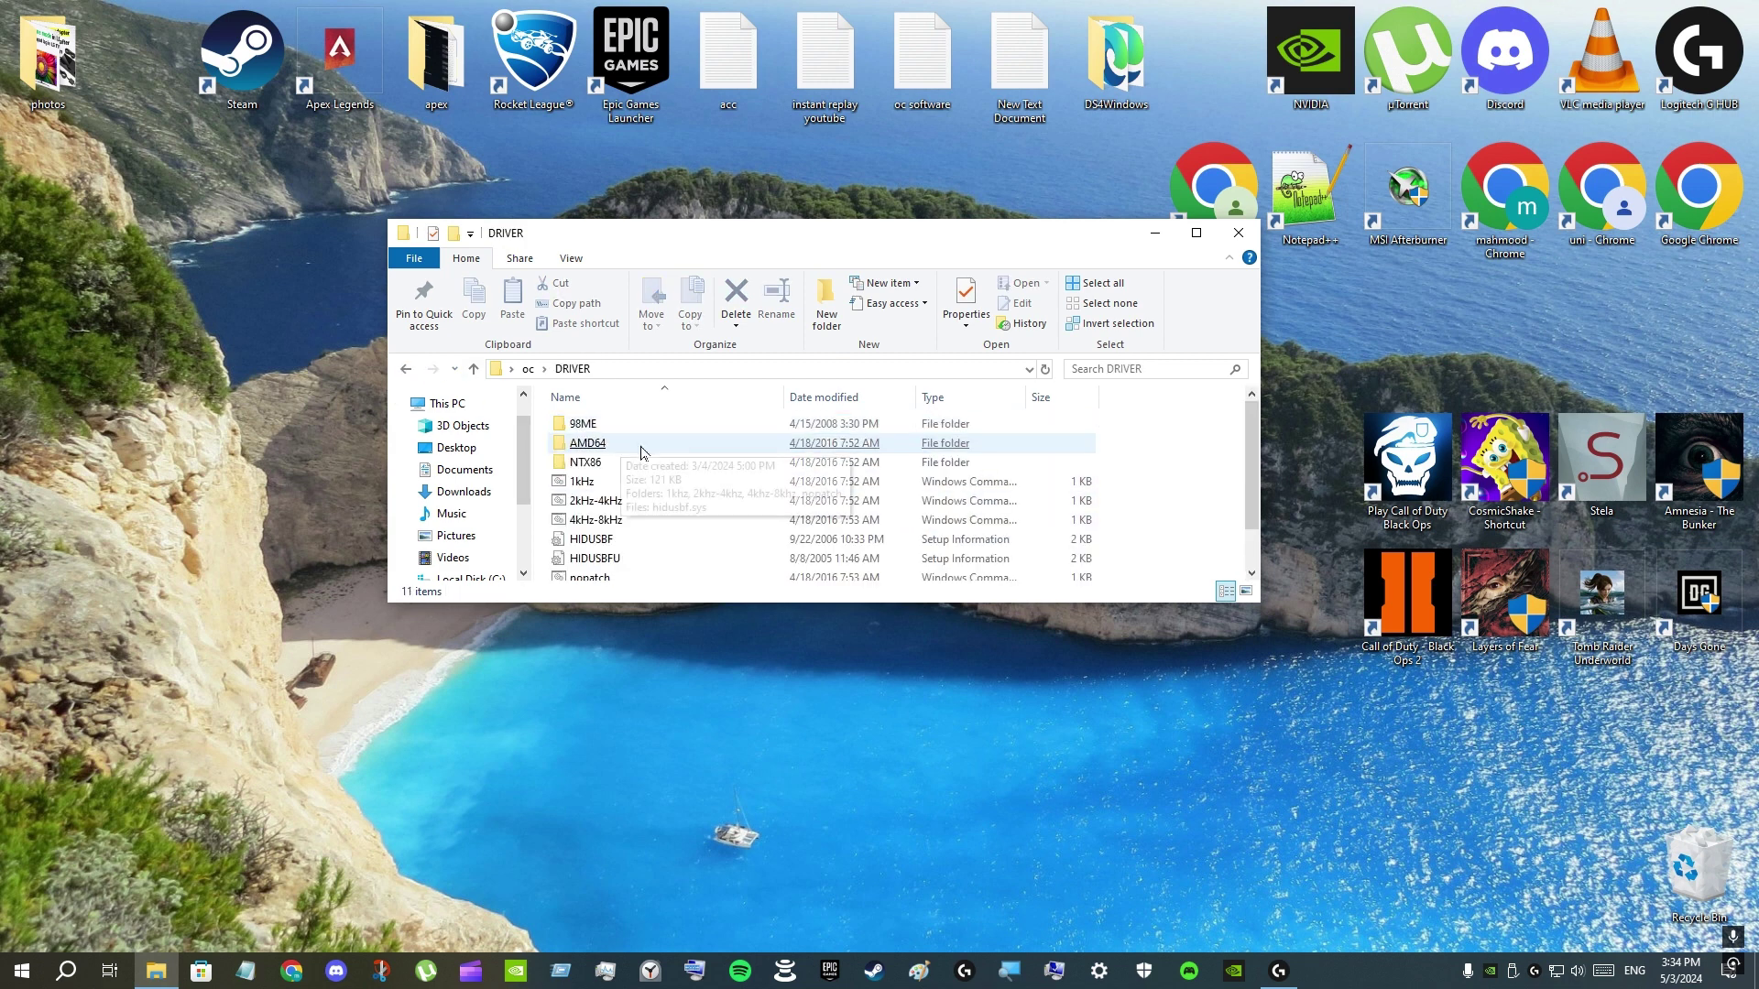
{"action": "left_click", "coordinate": [692, 475]}
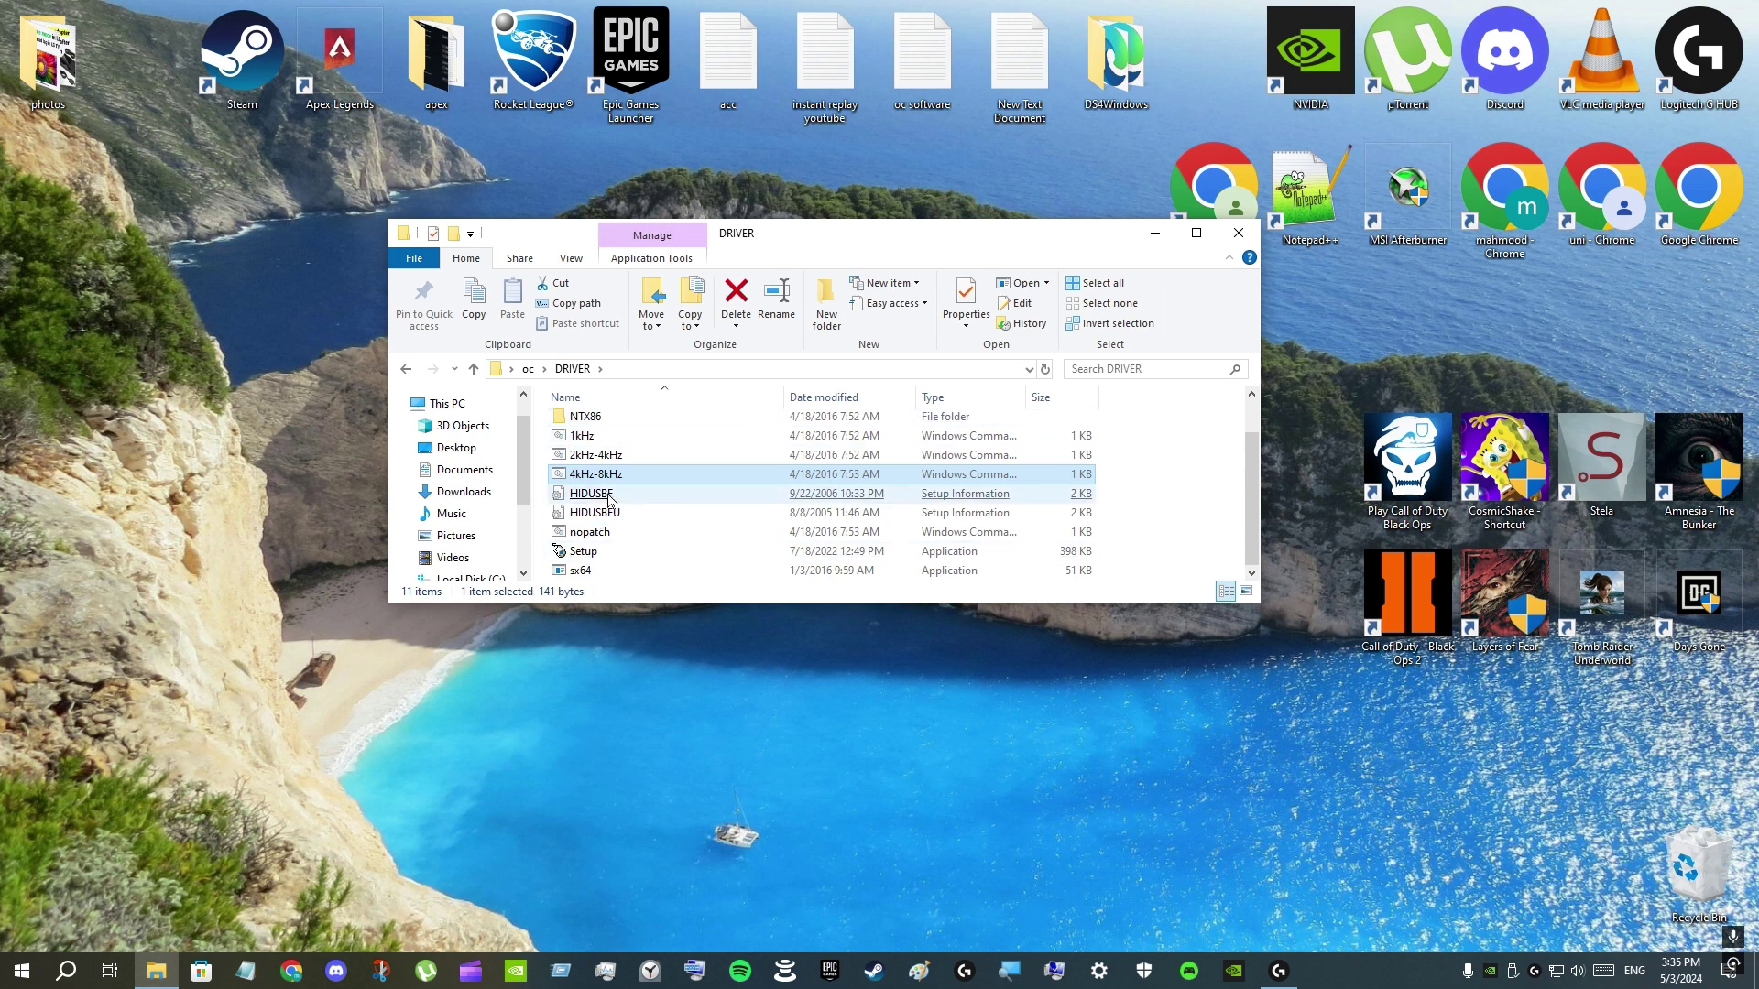
Run Setup as administrator and set the Xbox Gaming Device to rate 1000 with Filter On Device and the service installed.
{"action": "double_click", "coordinate": [583, 551]}
{"action": "left_click", "coordinate": [753, 615]}
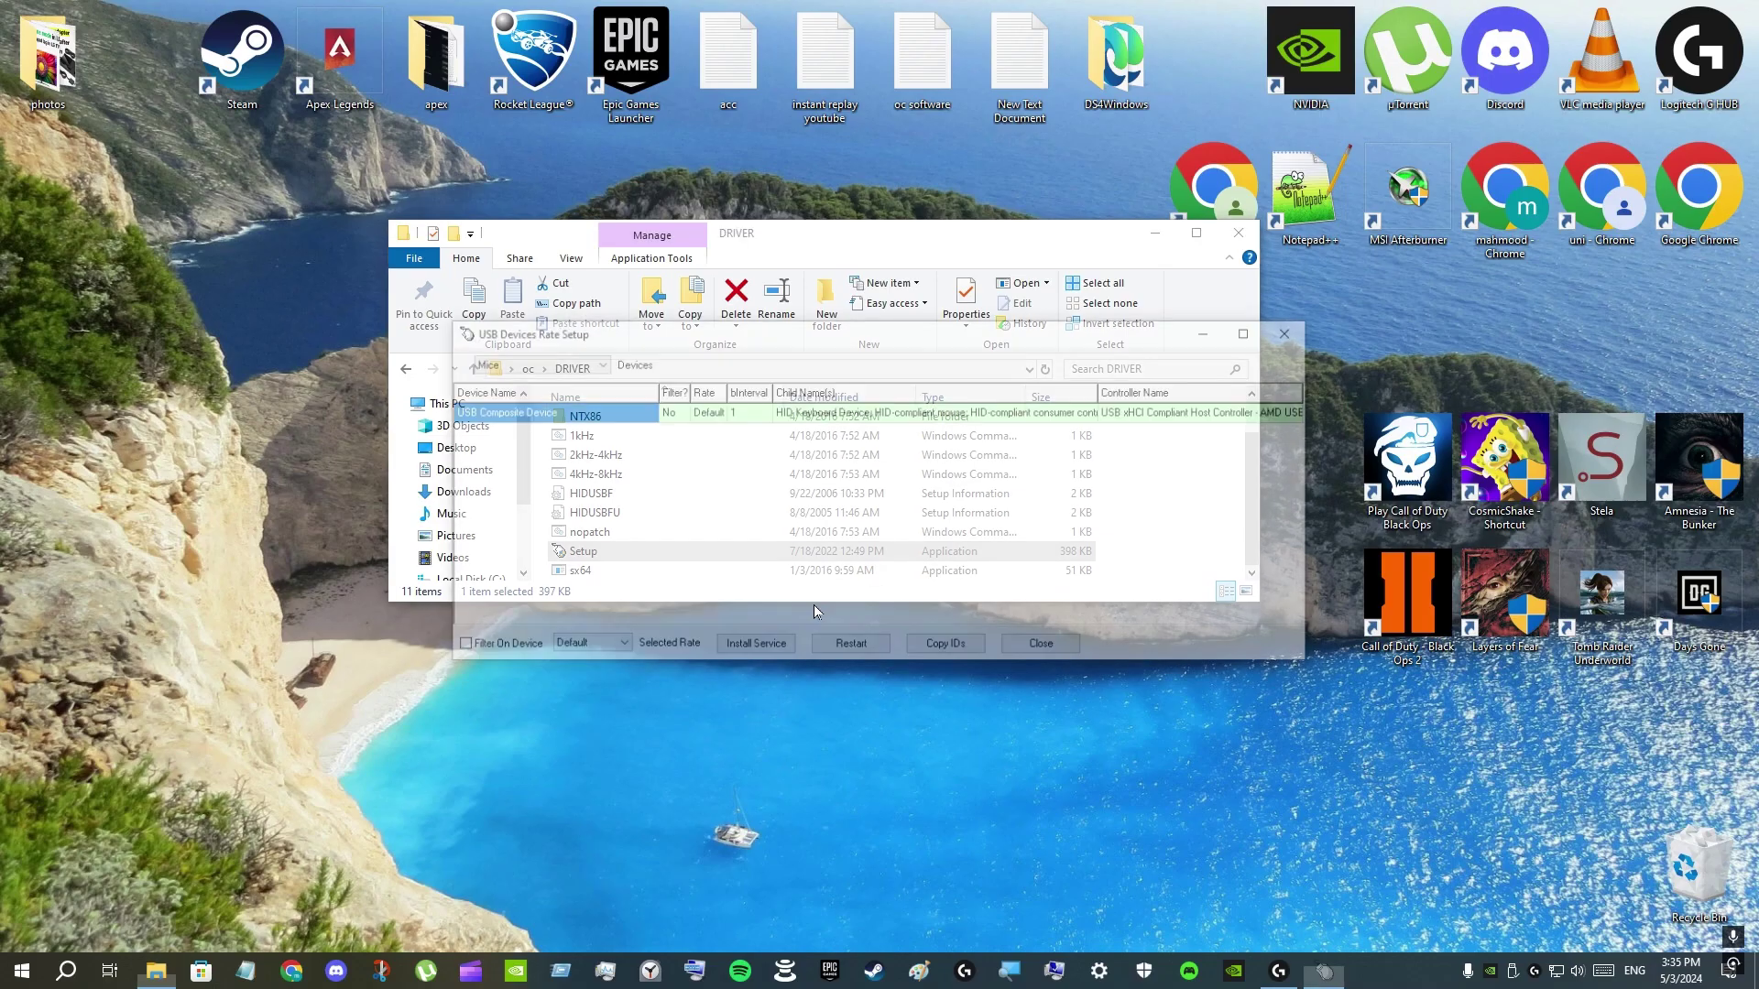
{"action": "left_click", "coordinate": [538, 366]}
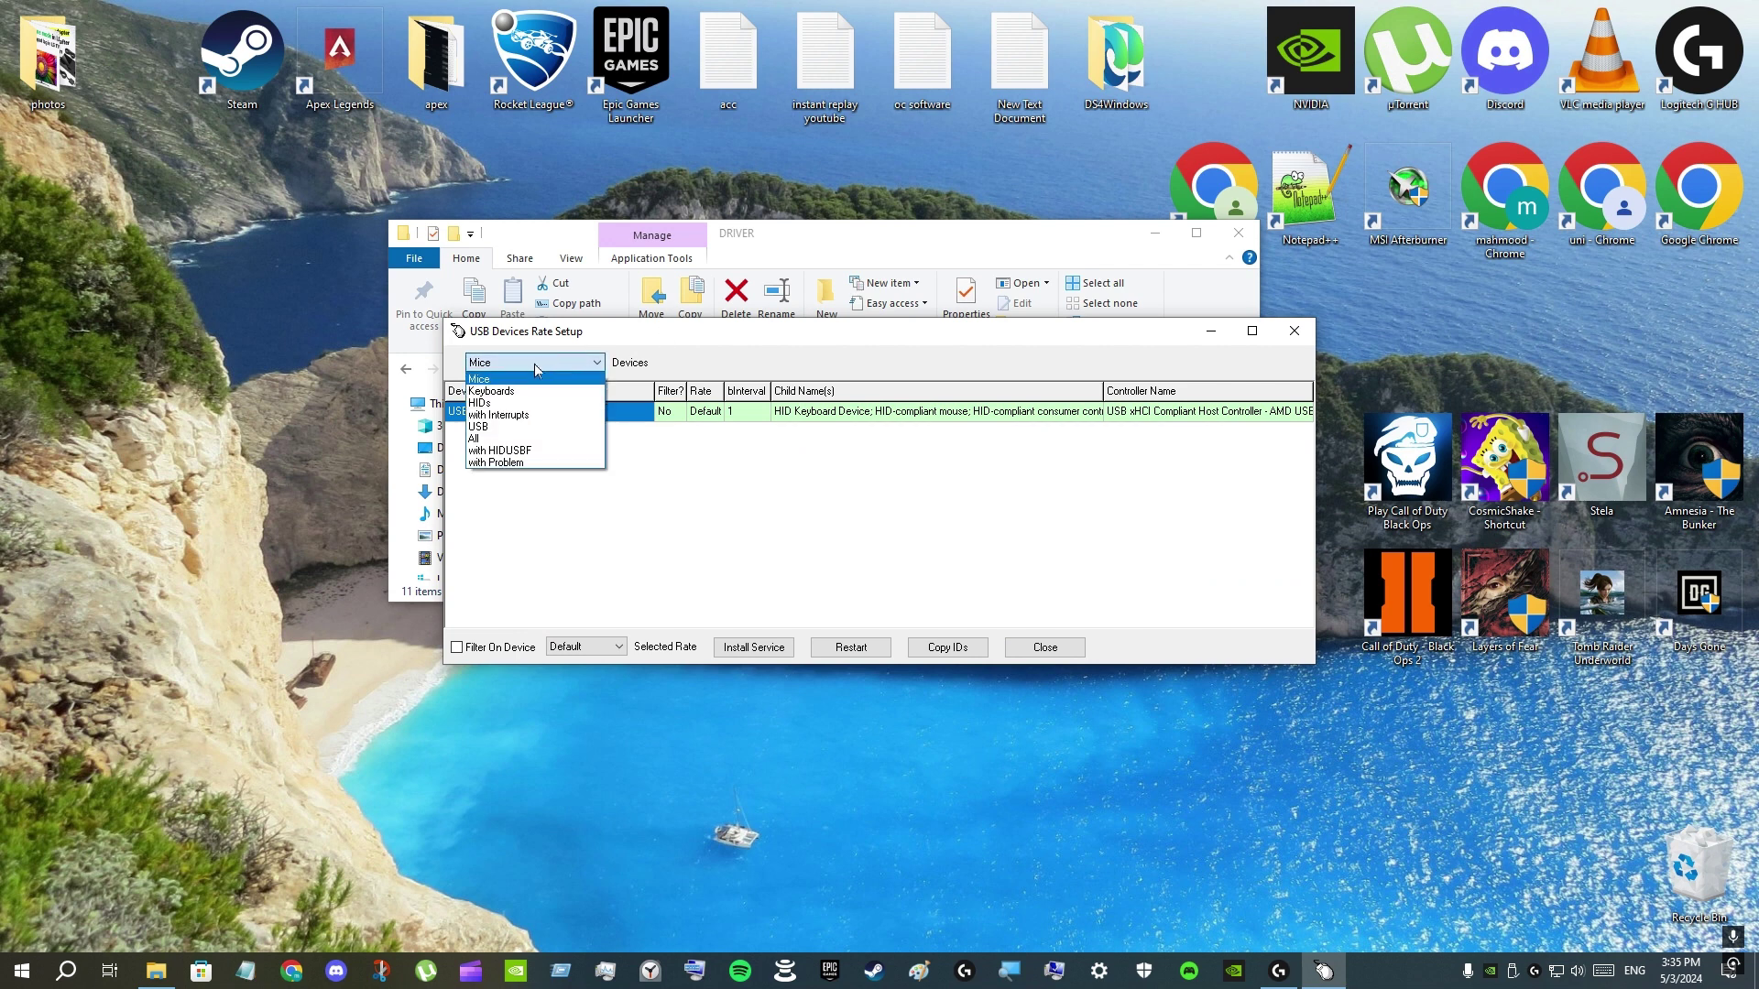
{"action": "left_click", "coordinate": [486, 443]}
{"action": "left_click", "coordinate": [808, 414]}
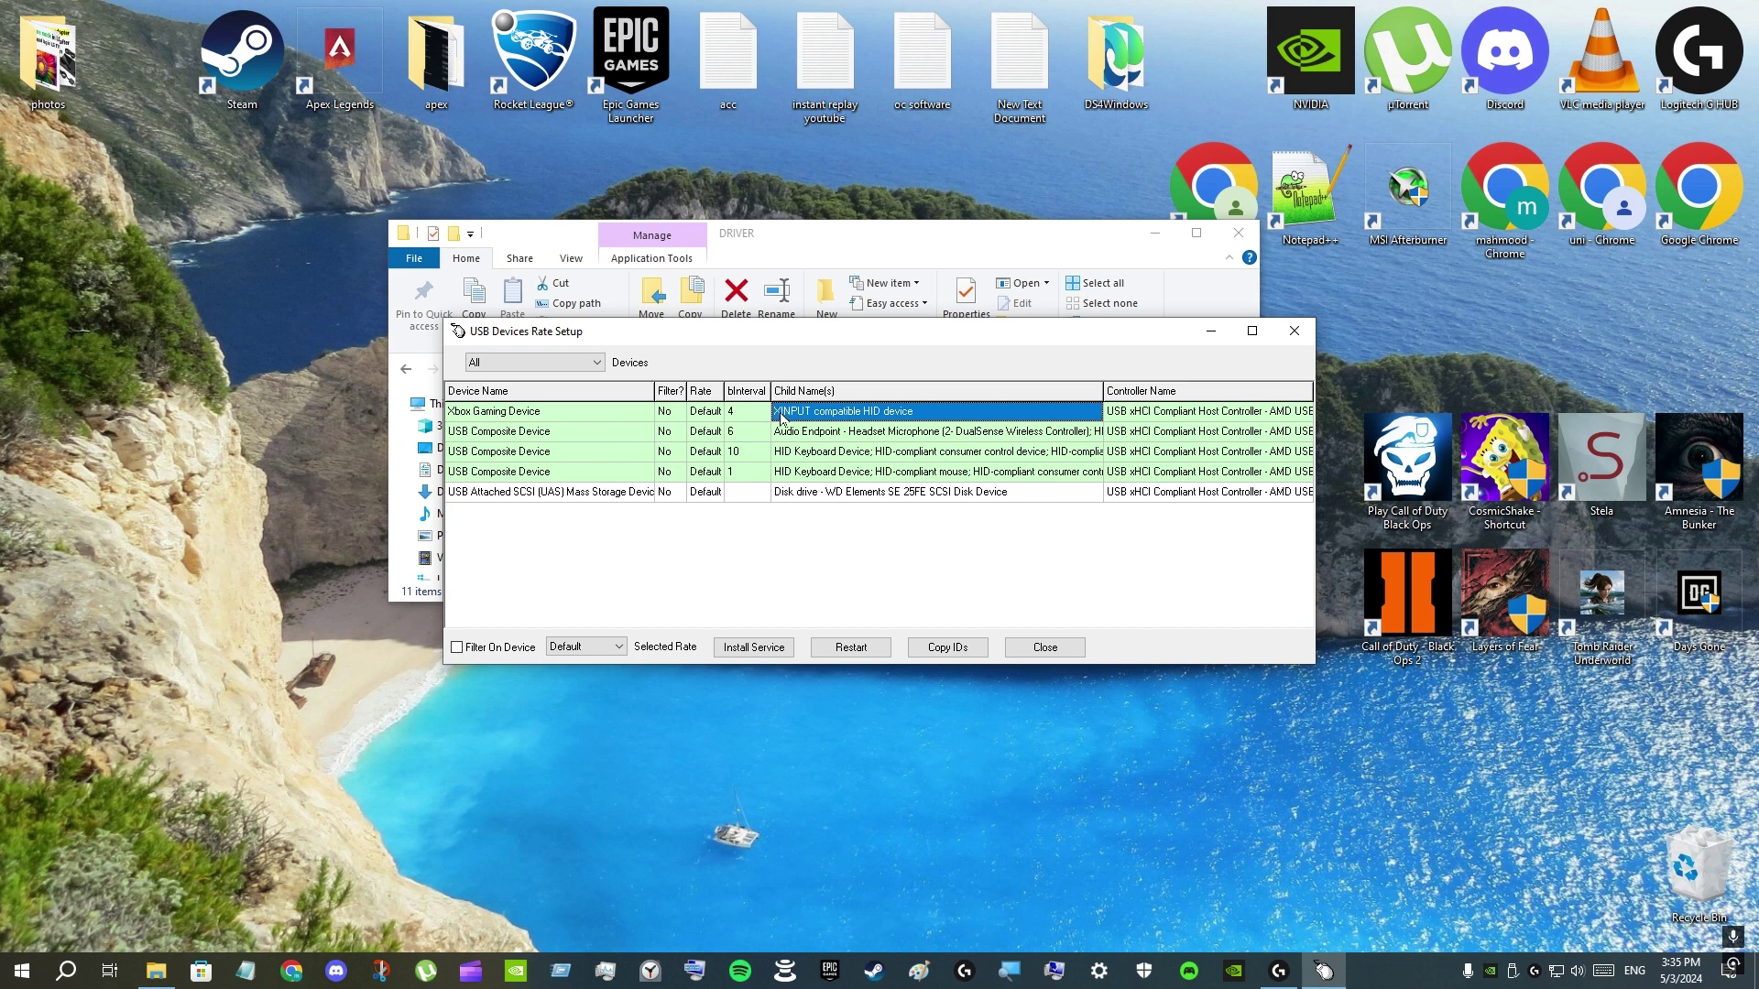
{"action": "left_click", "coordinate": [603, 646]}
{"action": "left_click", "coordinate": [563, 672]}
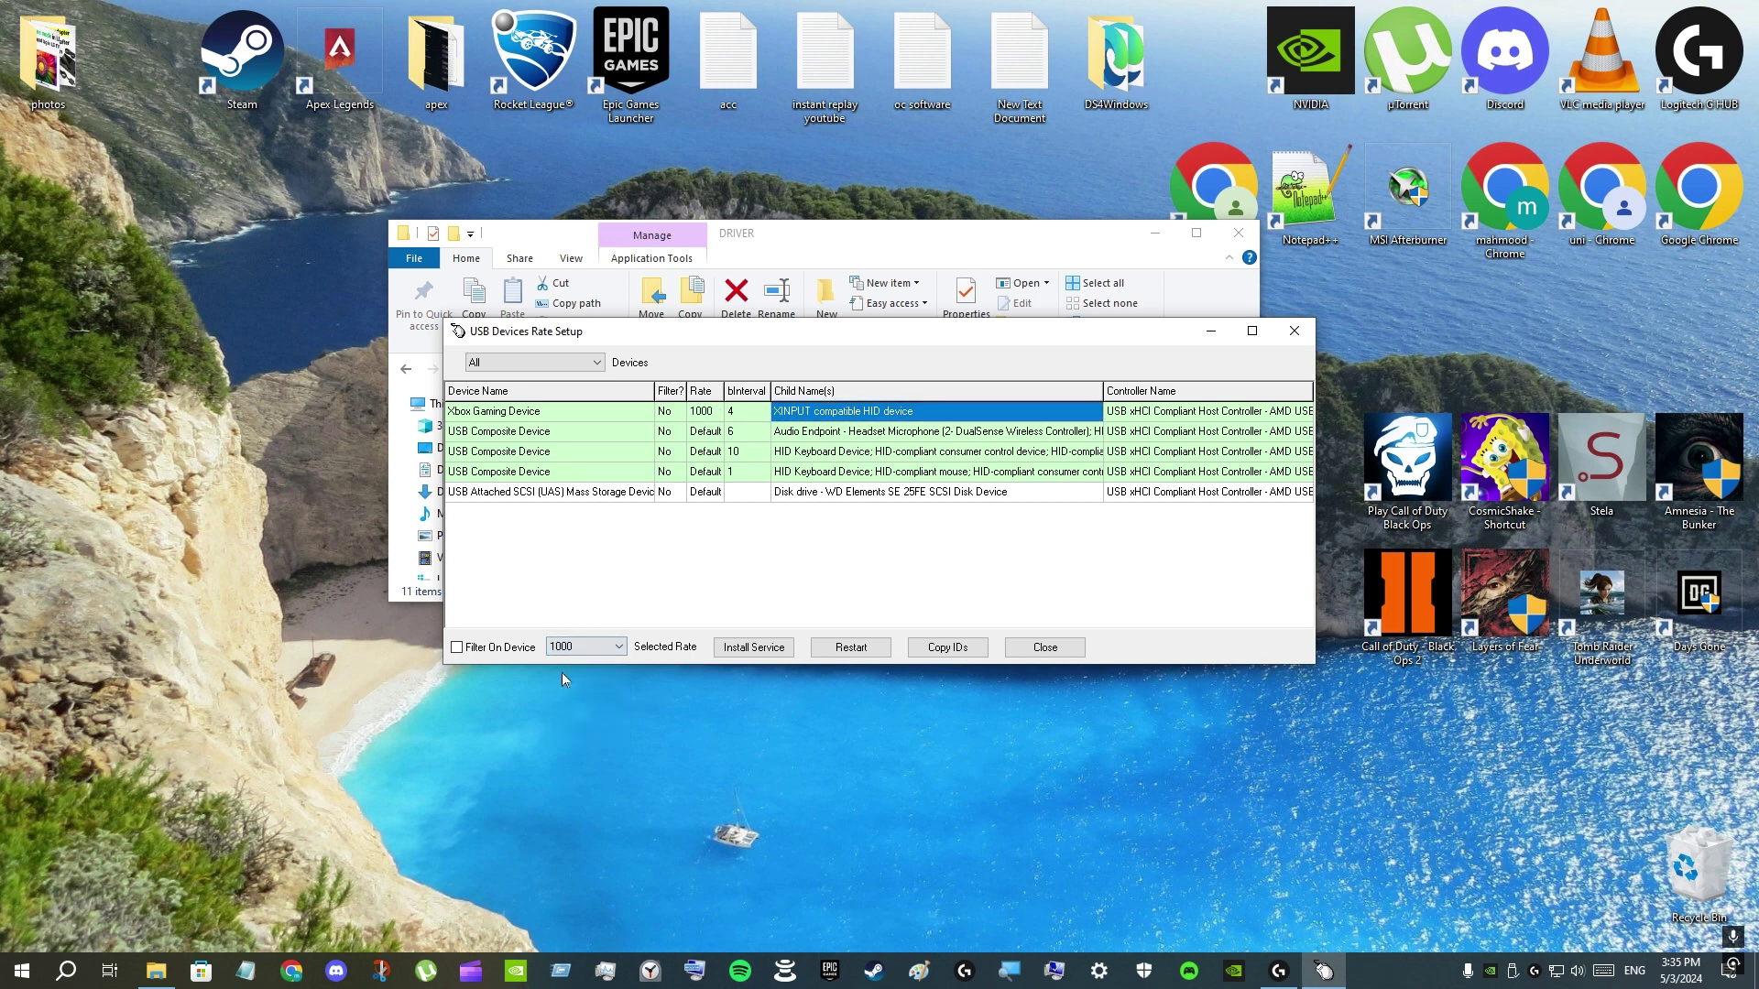
{"action": "left_click", "coordinate": [453, 650]}
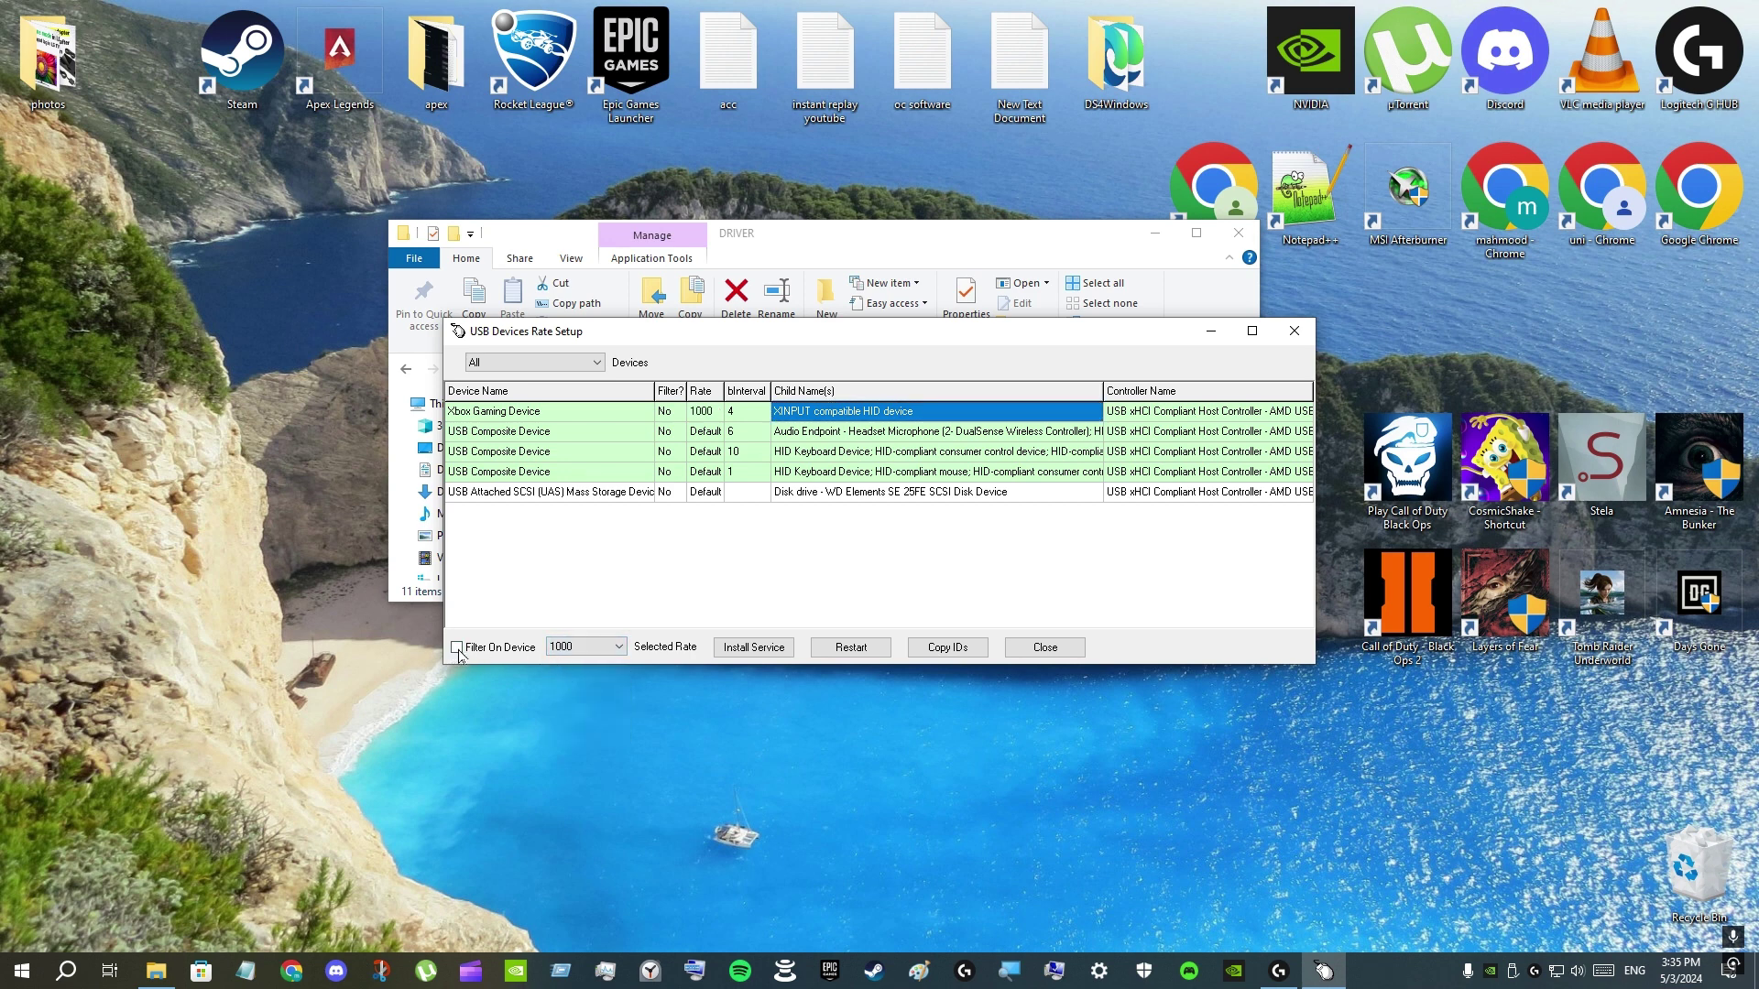
{"action": "left_click", "coordinate": [757, 650]}
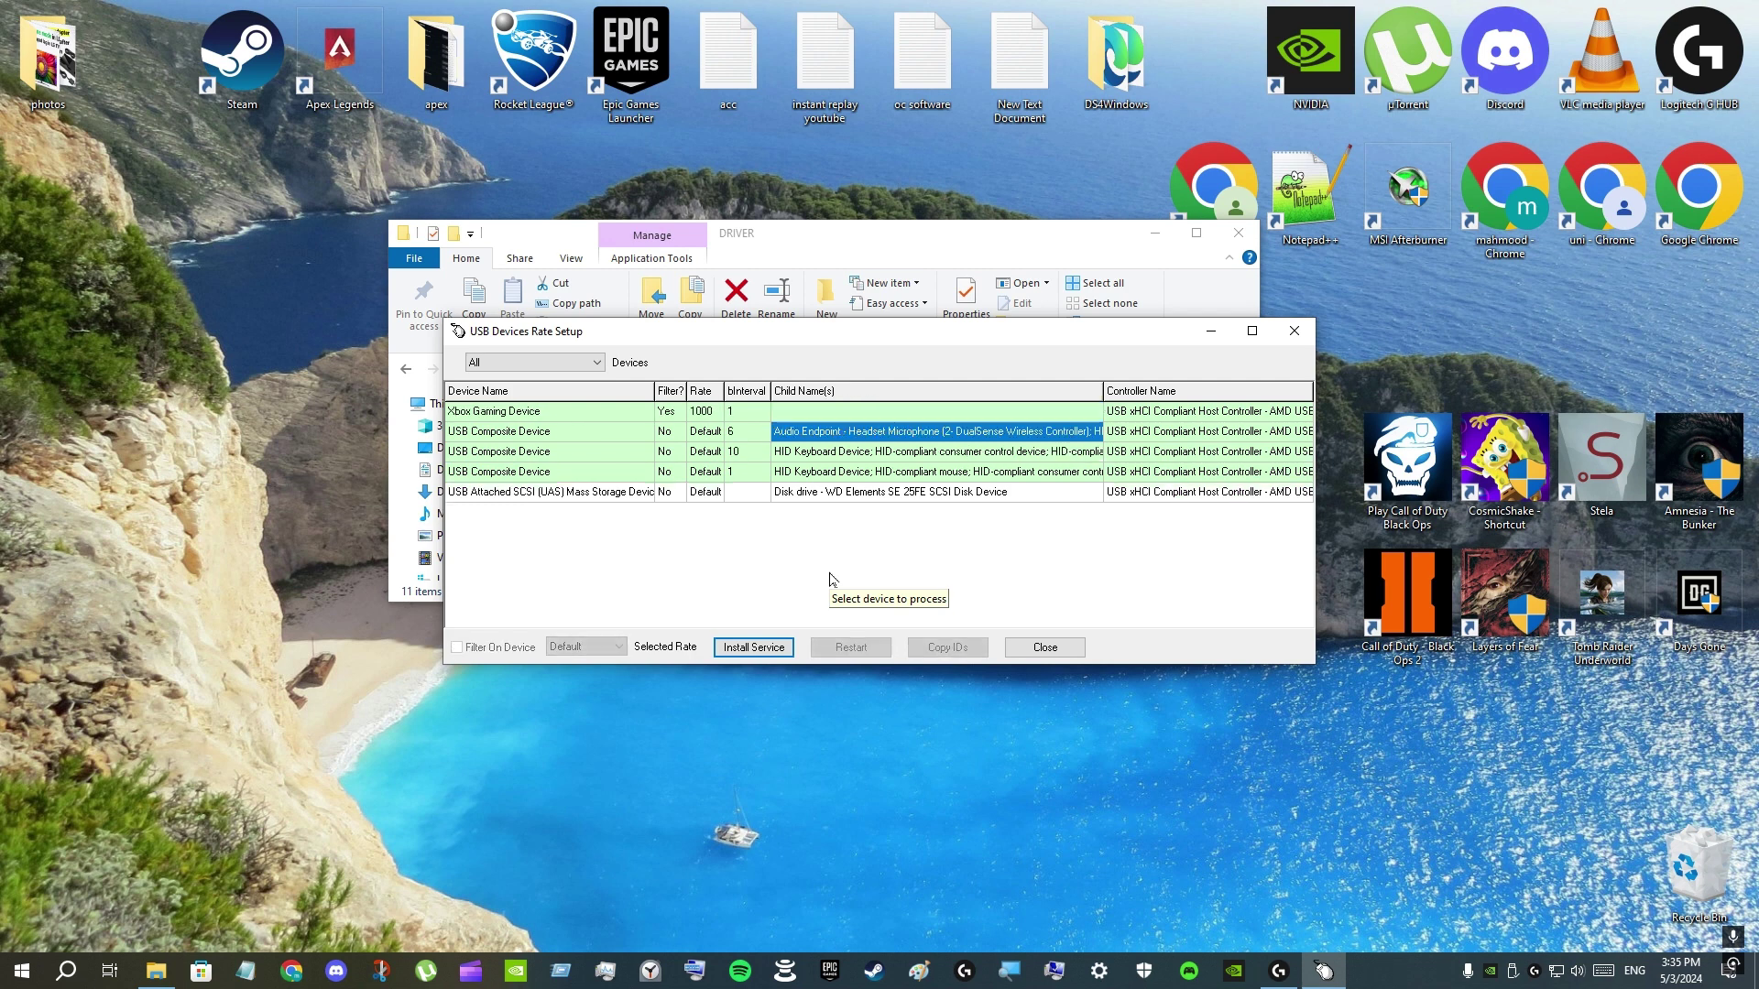
{"action": "left_click", "coordinate": [790, 413]}
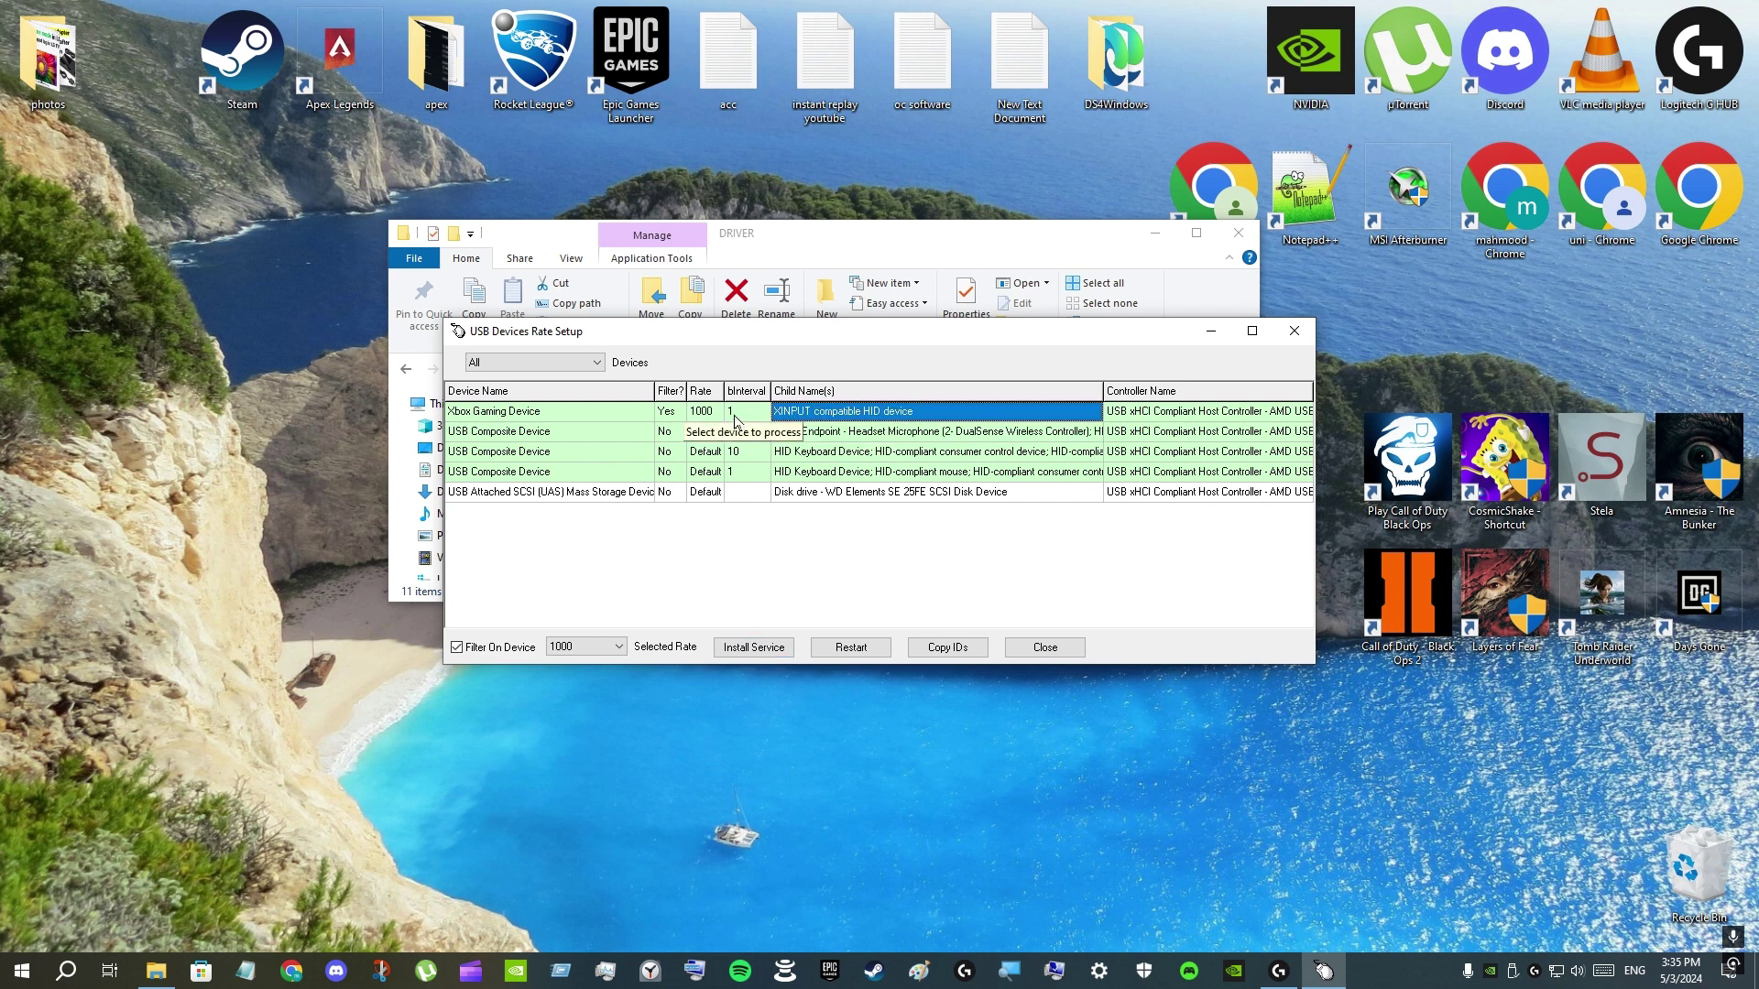
Close the rate setup window and open the x64 folder of XInputTest tools.
{"action": "left_click", "coordinate": [1295, 335]}
{"action": "left_click", "coordinate": [1237, 233]}
{"action": "left_click", "coordinate": [631, 464]}
{"action": "key", "text": "Return"}
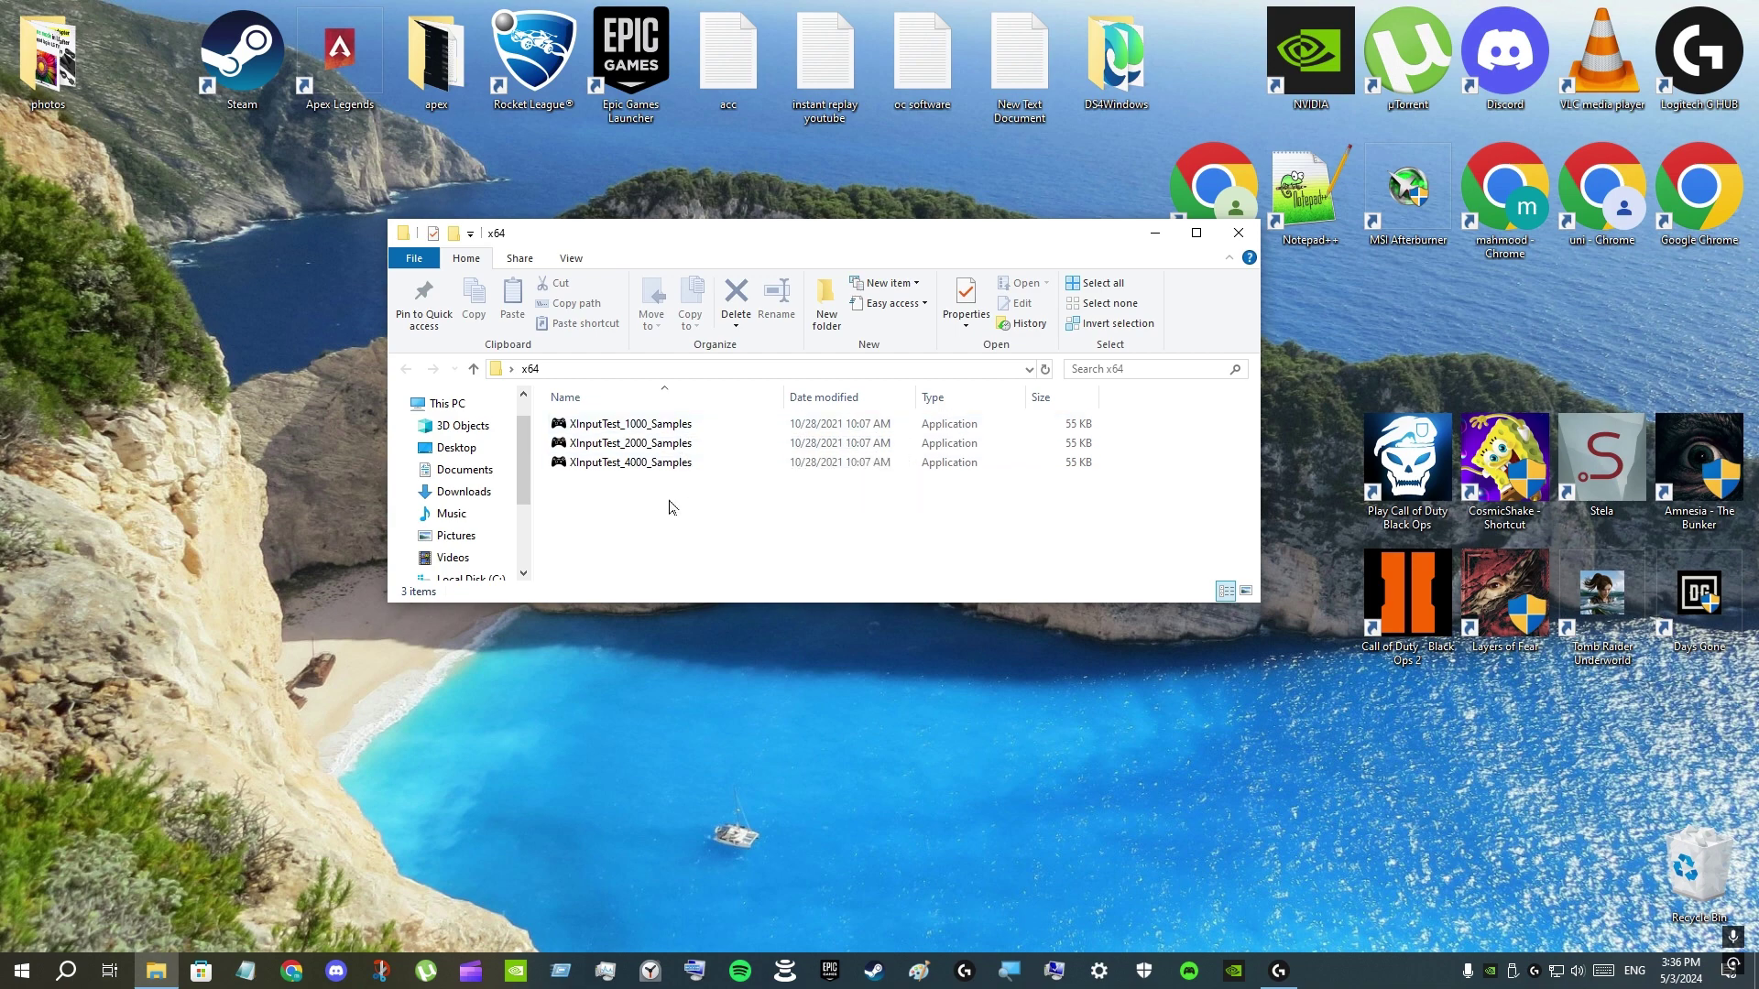
Run XInputTest_1000_Samples twice and mark the Max and Average values in the output.
{"action": "double_click", "coordinate": [632, 424]}
{"action": "left_click_drag", "start_coordinate": [440, 51], "coordinate": [792, 338]}
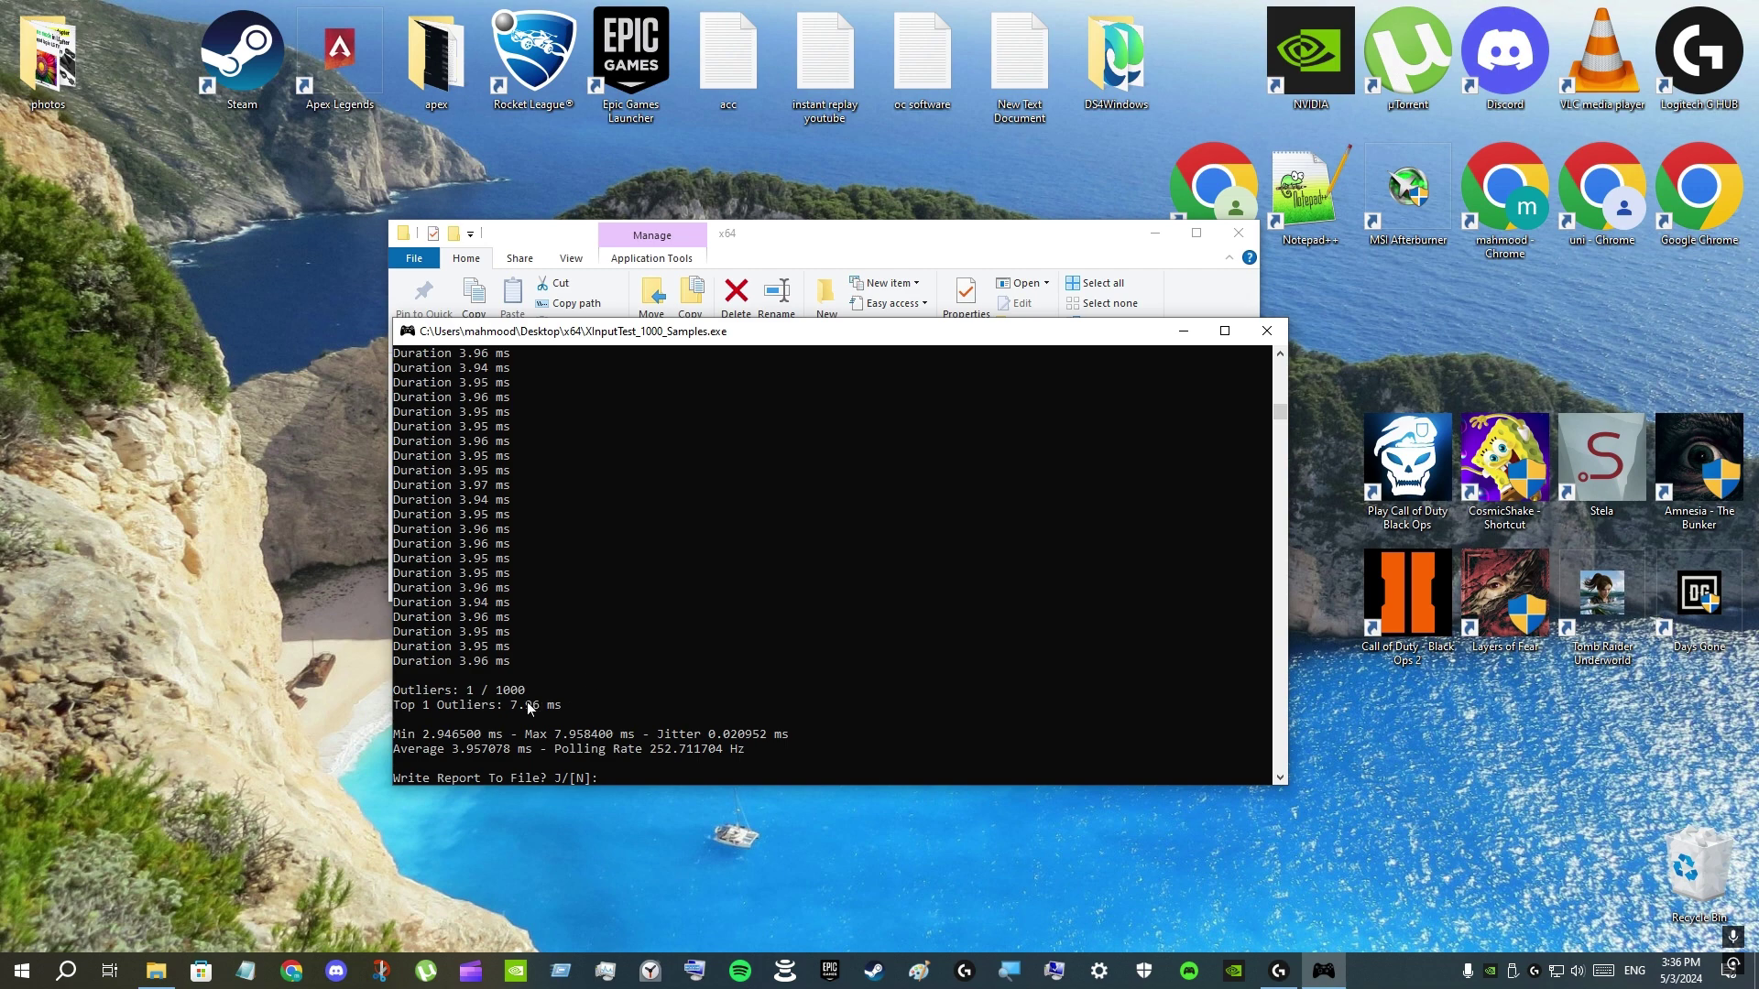
{"action": "left_click", "coordinate": [1267, 331]}
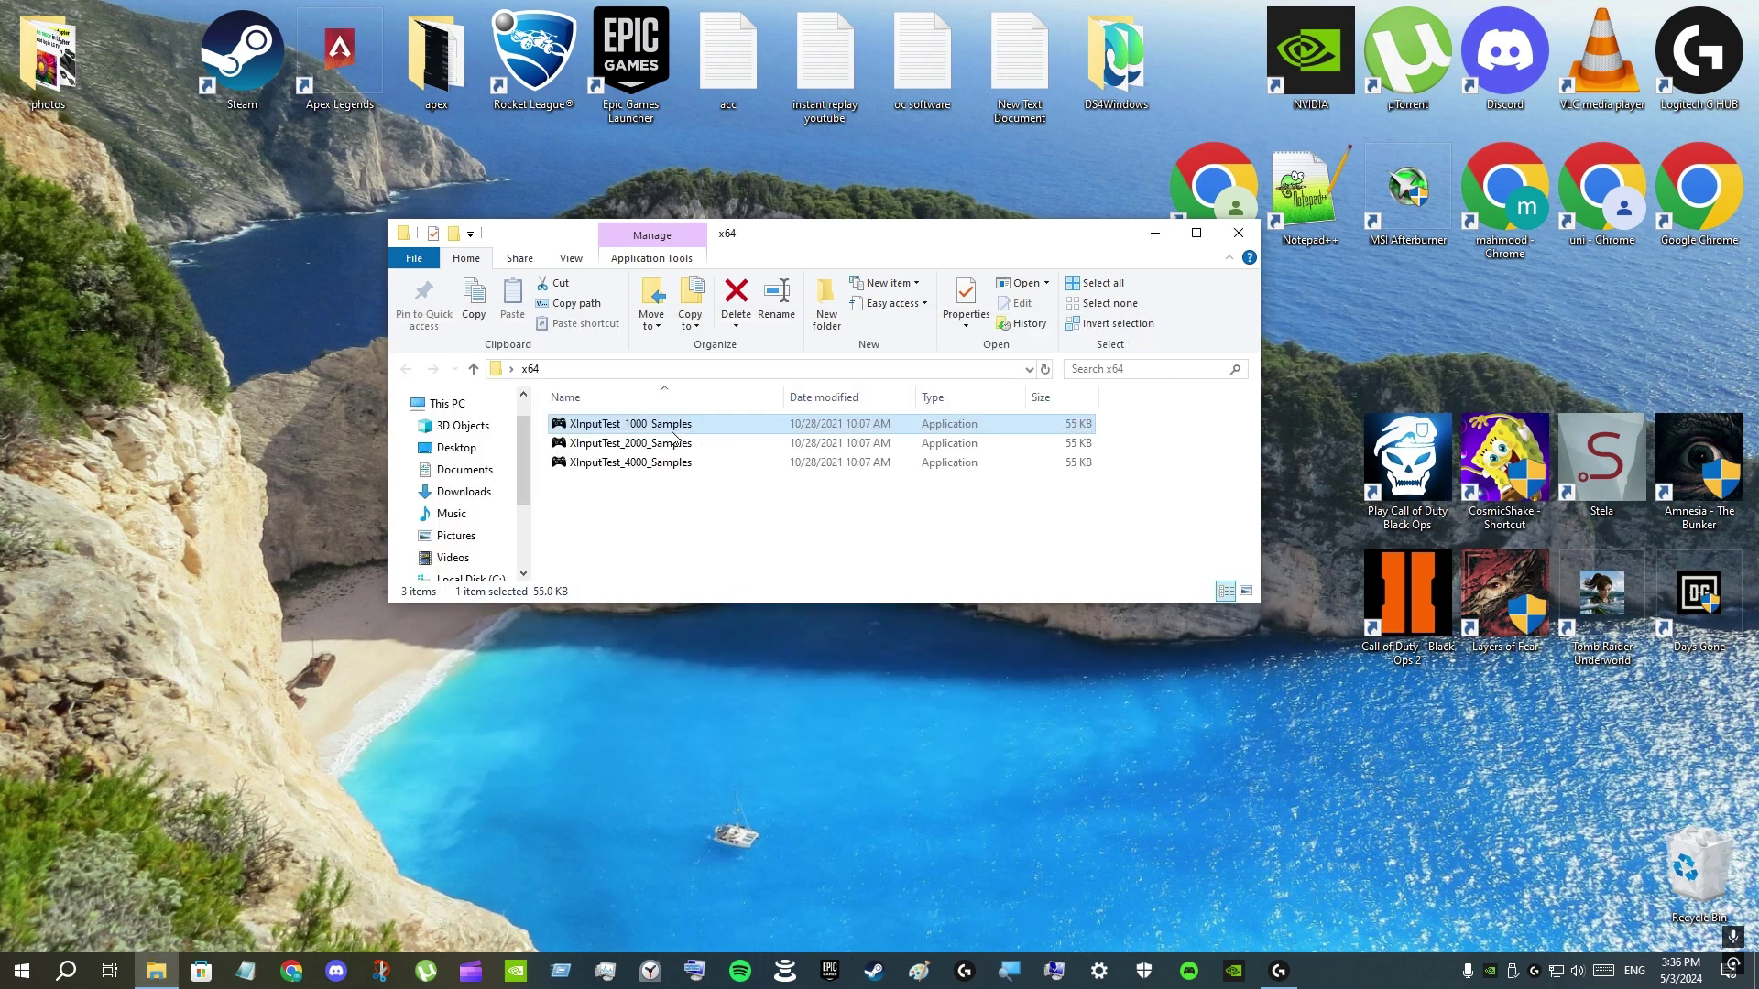
{"action": "double_click", "coordinate": [672, 432]}
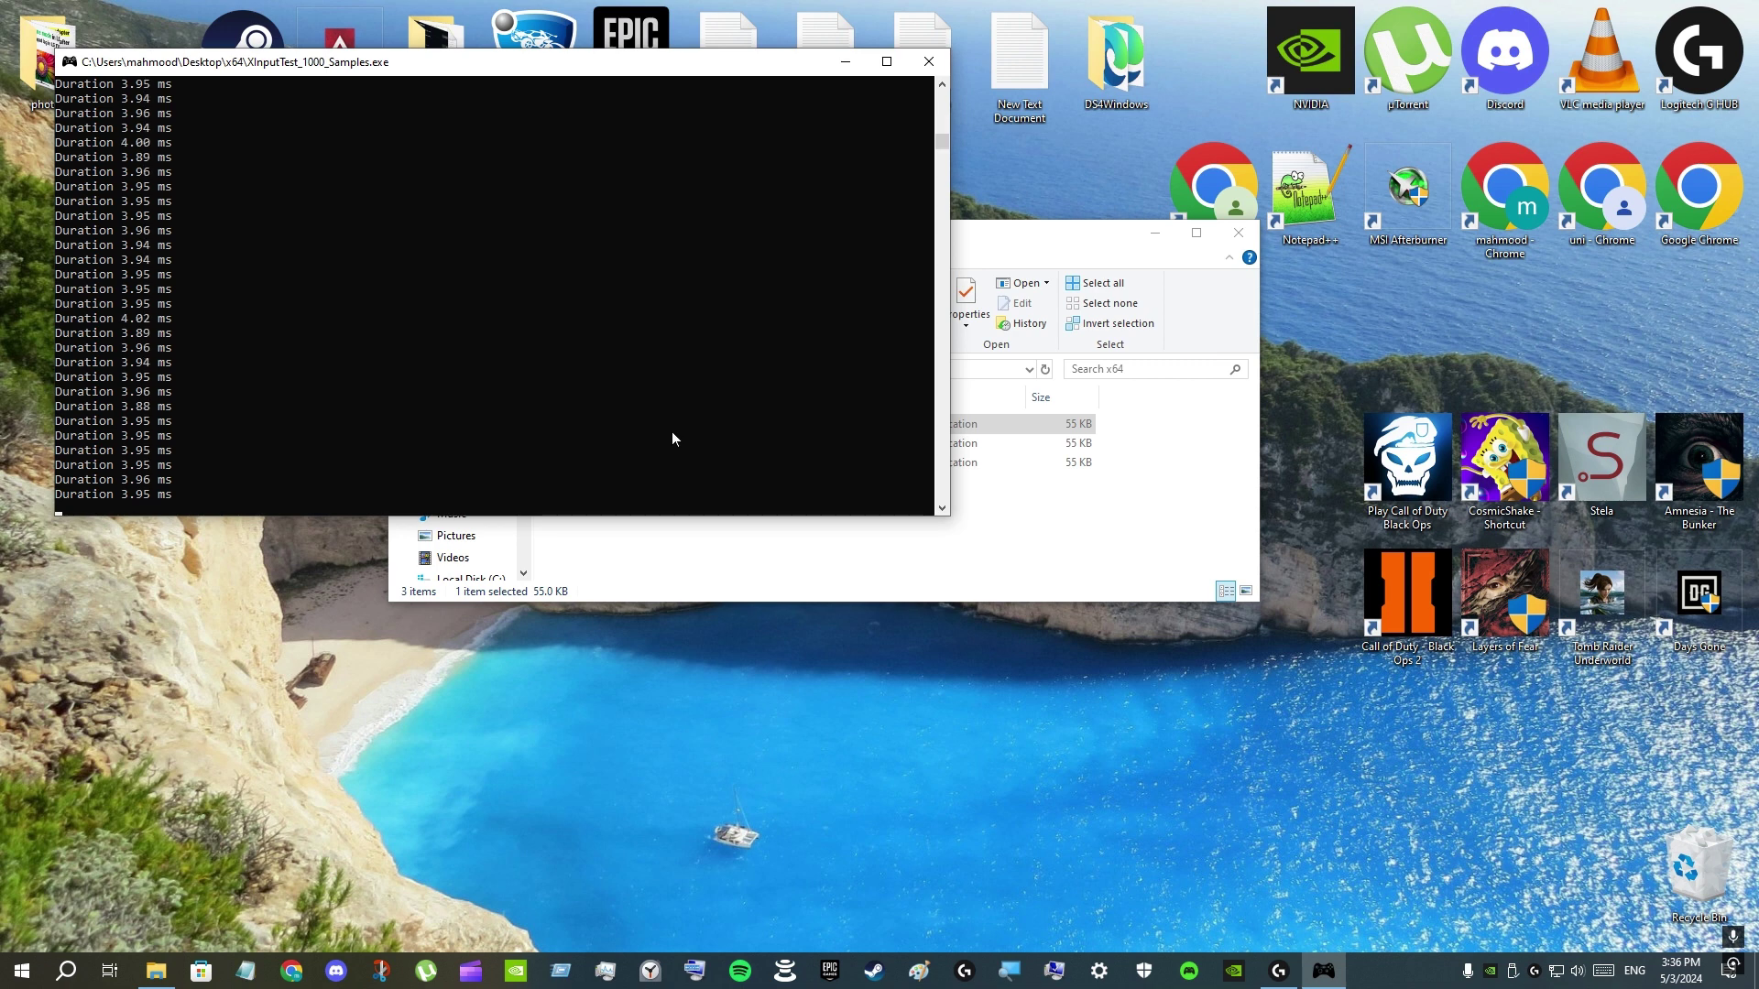
{"action": "left_click_drag", "start_coordinate": [402, 64], "coordinate": [597, 223]}
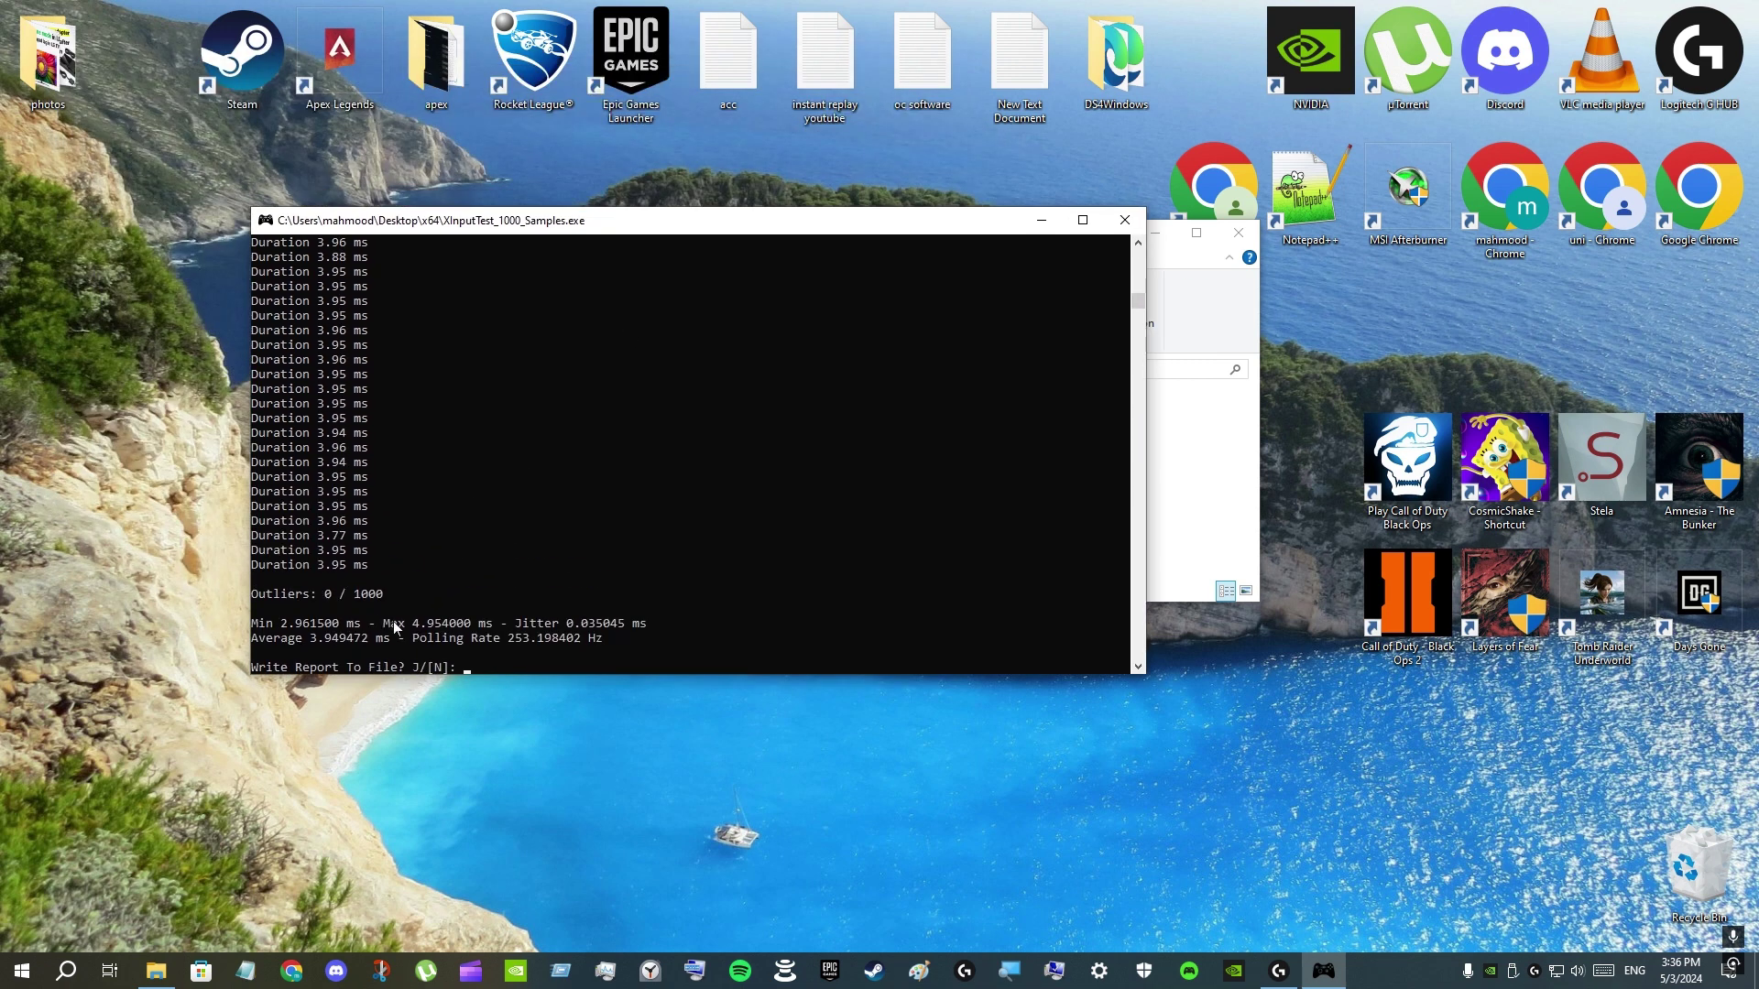
{"action": "left_click_drag", "start_coordinate": [414, 624], "coordinate": [435, 630]}
{"action": "left_click_drag", "start_coordinate": [313, 639], "coordinate": [297, 629]}
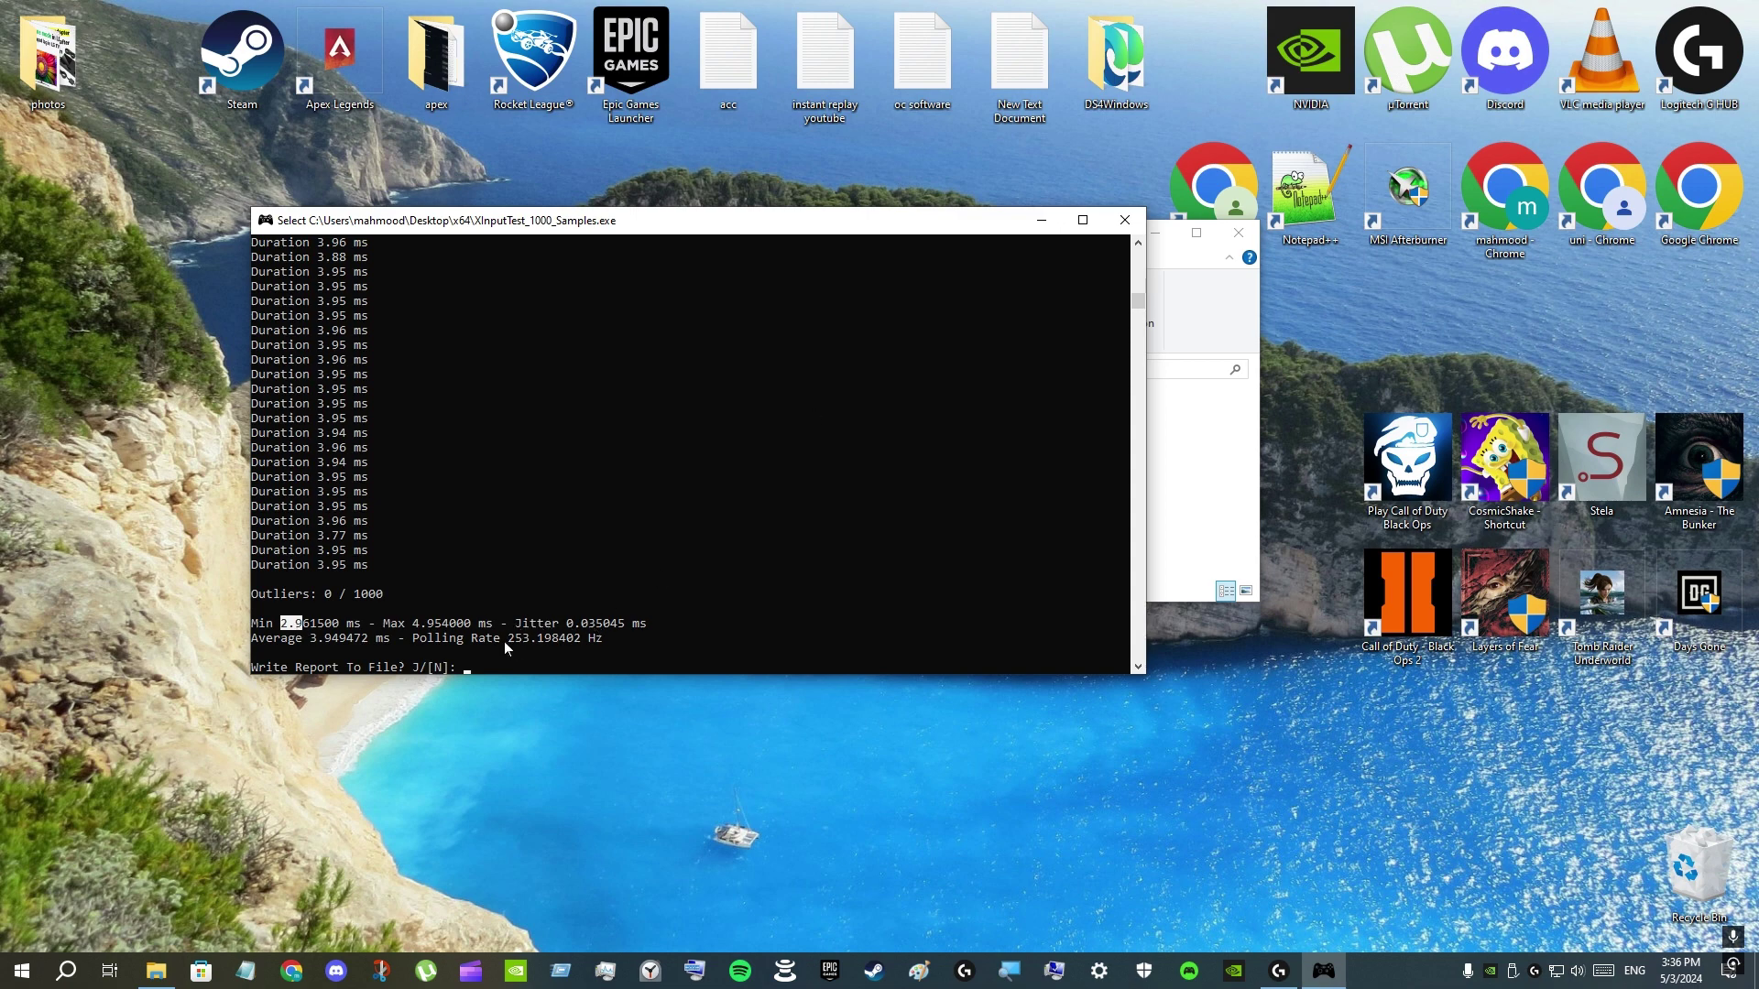
Start a fresh 1000-sample run and read its results: 0 outliers, about 253 Hz polling rate.
{"action": "left_click", "coordinate": [1124, 225]}
{"action": "double_click", "coordinate": [614, 430]}
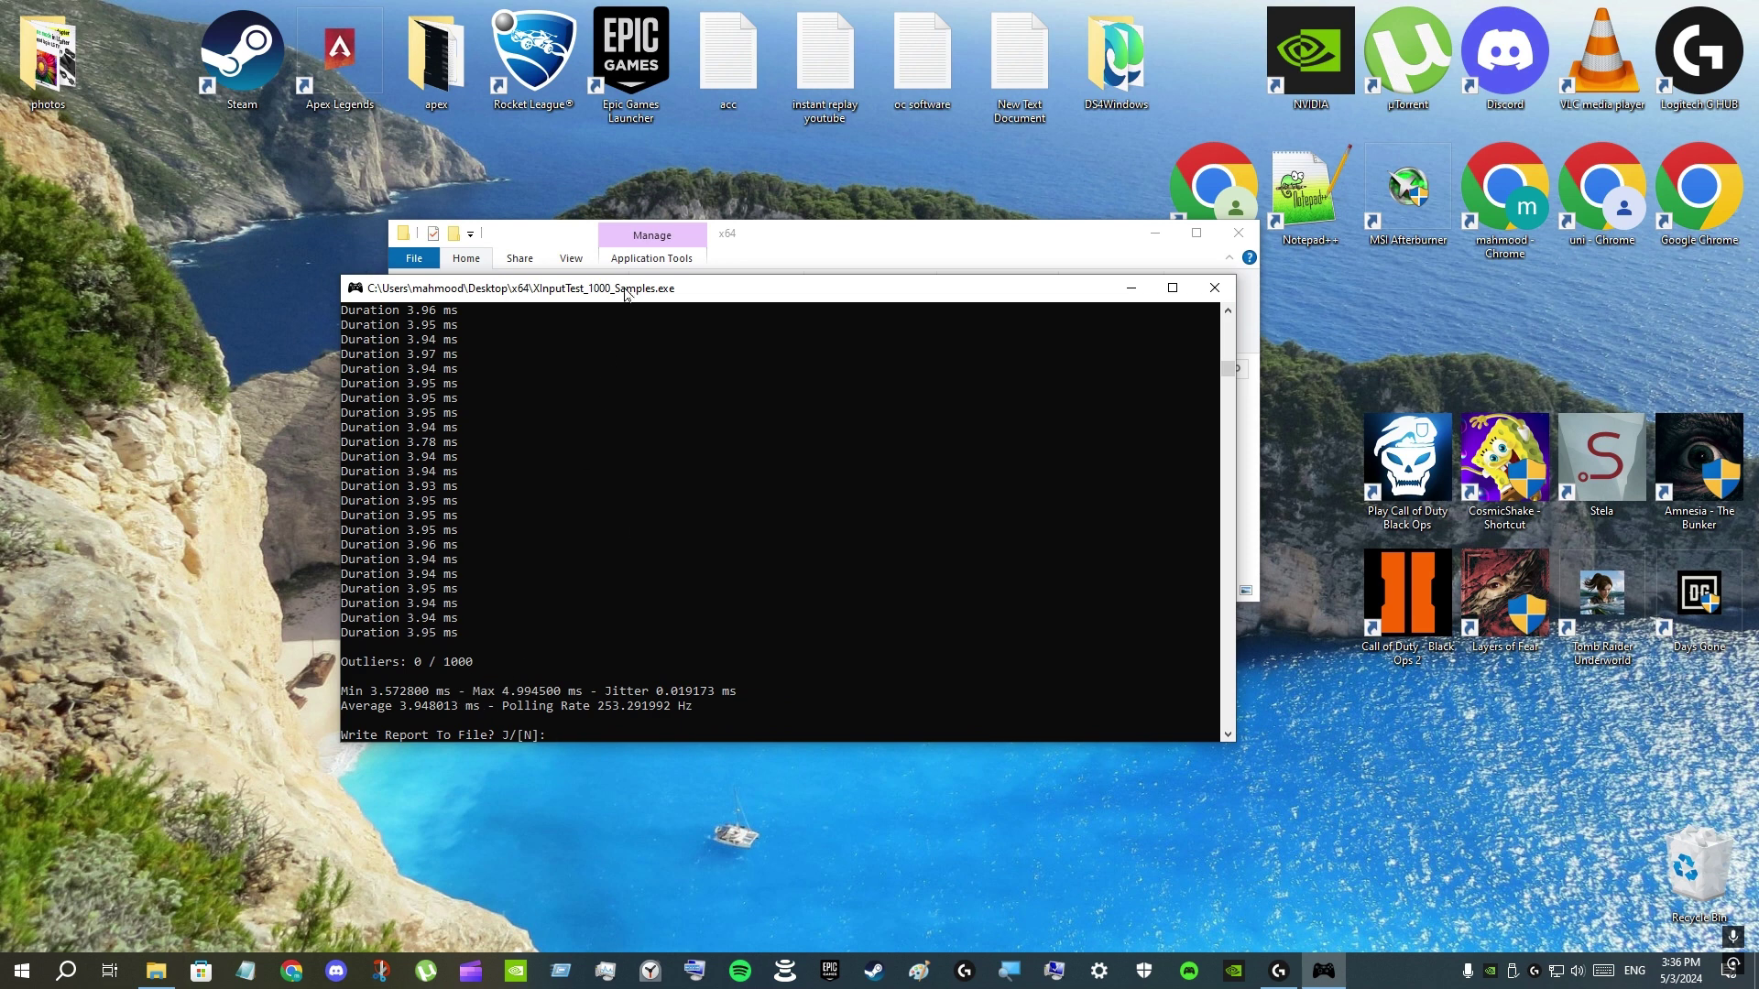
{"action": "left_click_drag", "start_coordinate": [625, 294], "coordinate": [530, 260]}
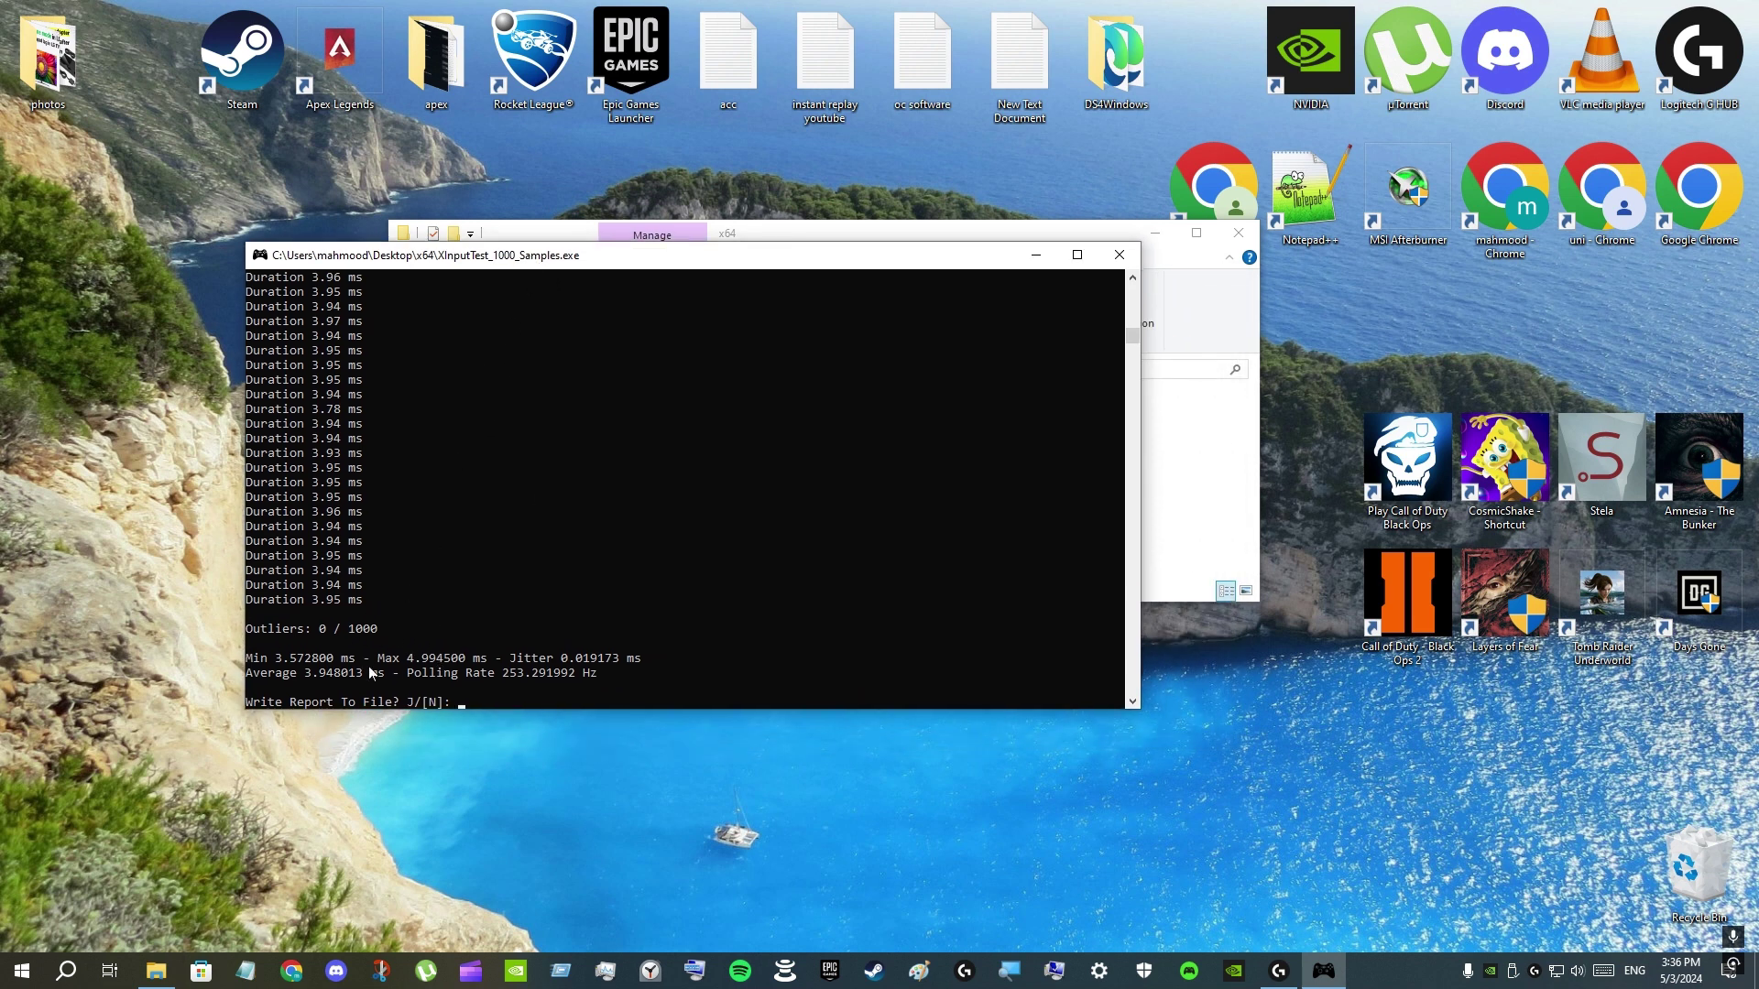
Copy the entire test output and paste it into a new Notepad++ tab (new 4).
{"action": "left_click", "coordinate": [382, 543]}
{"action": "key", "text": "ctrl+a"}
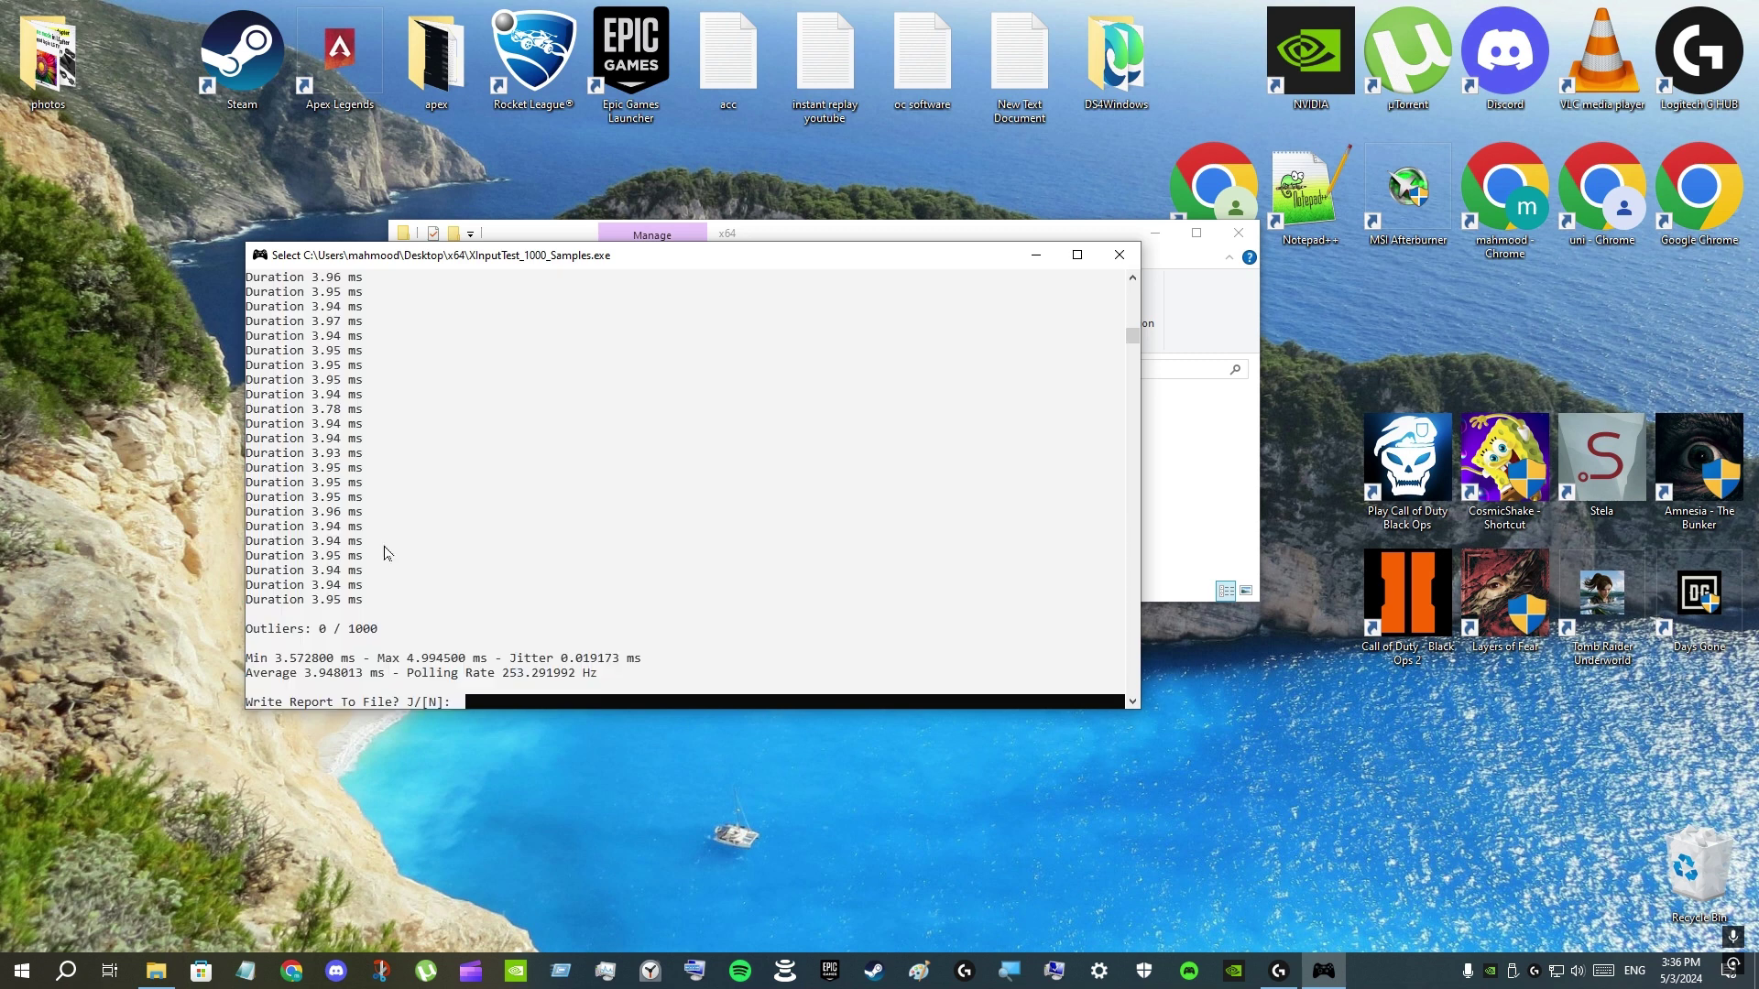
{"action": "key", "text": "ctrl+c"}
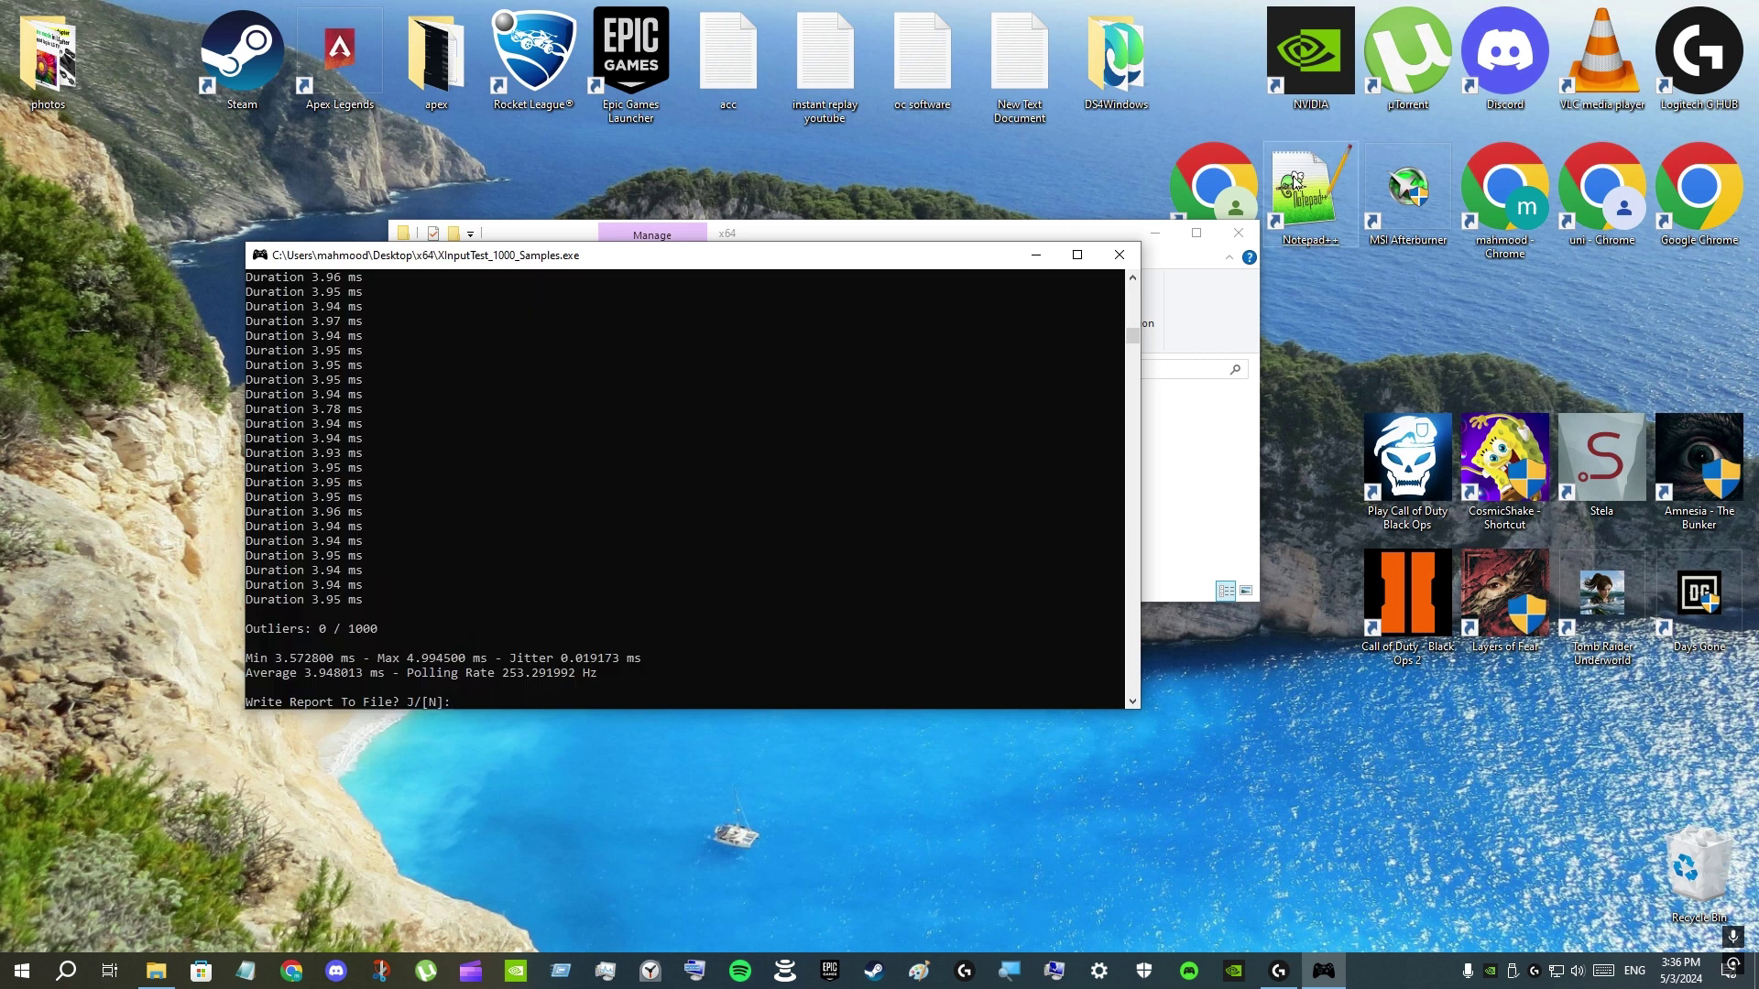
{"action": "double_click", "coordinate": [1310, 194]}
{"action": "double_click", "coordinate": [691, 231]}
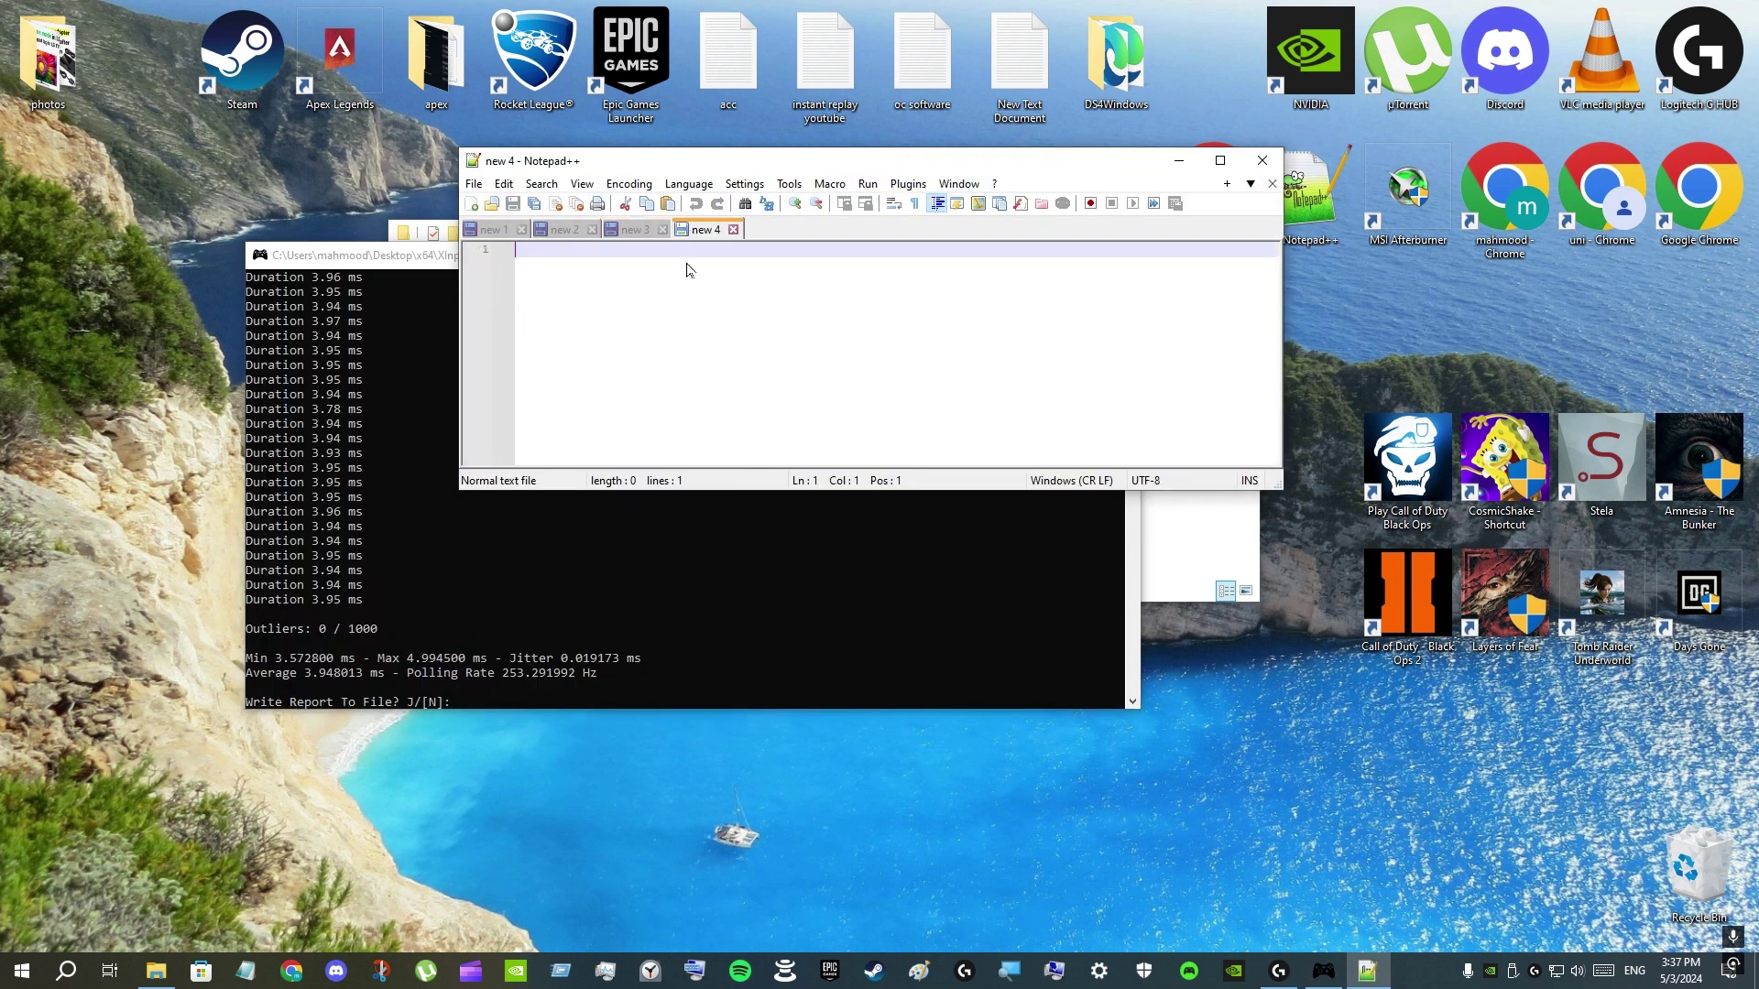
{"action": "right_click", "coordinate": [673, 255]}
{"action": "left_click", "coordinate": [715, 312]}
Count occurrences of 4.9 in the output with Find, which reports 5 matches.
{"action": "left_click", "coordinate": [544, 185]}
{"action": "left_click", "coordinate": [566, 204]}
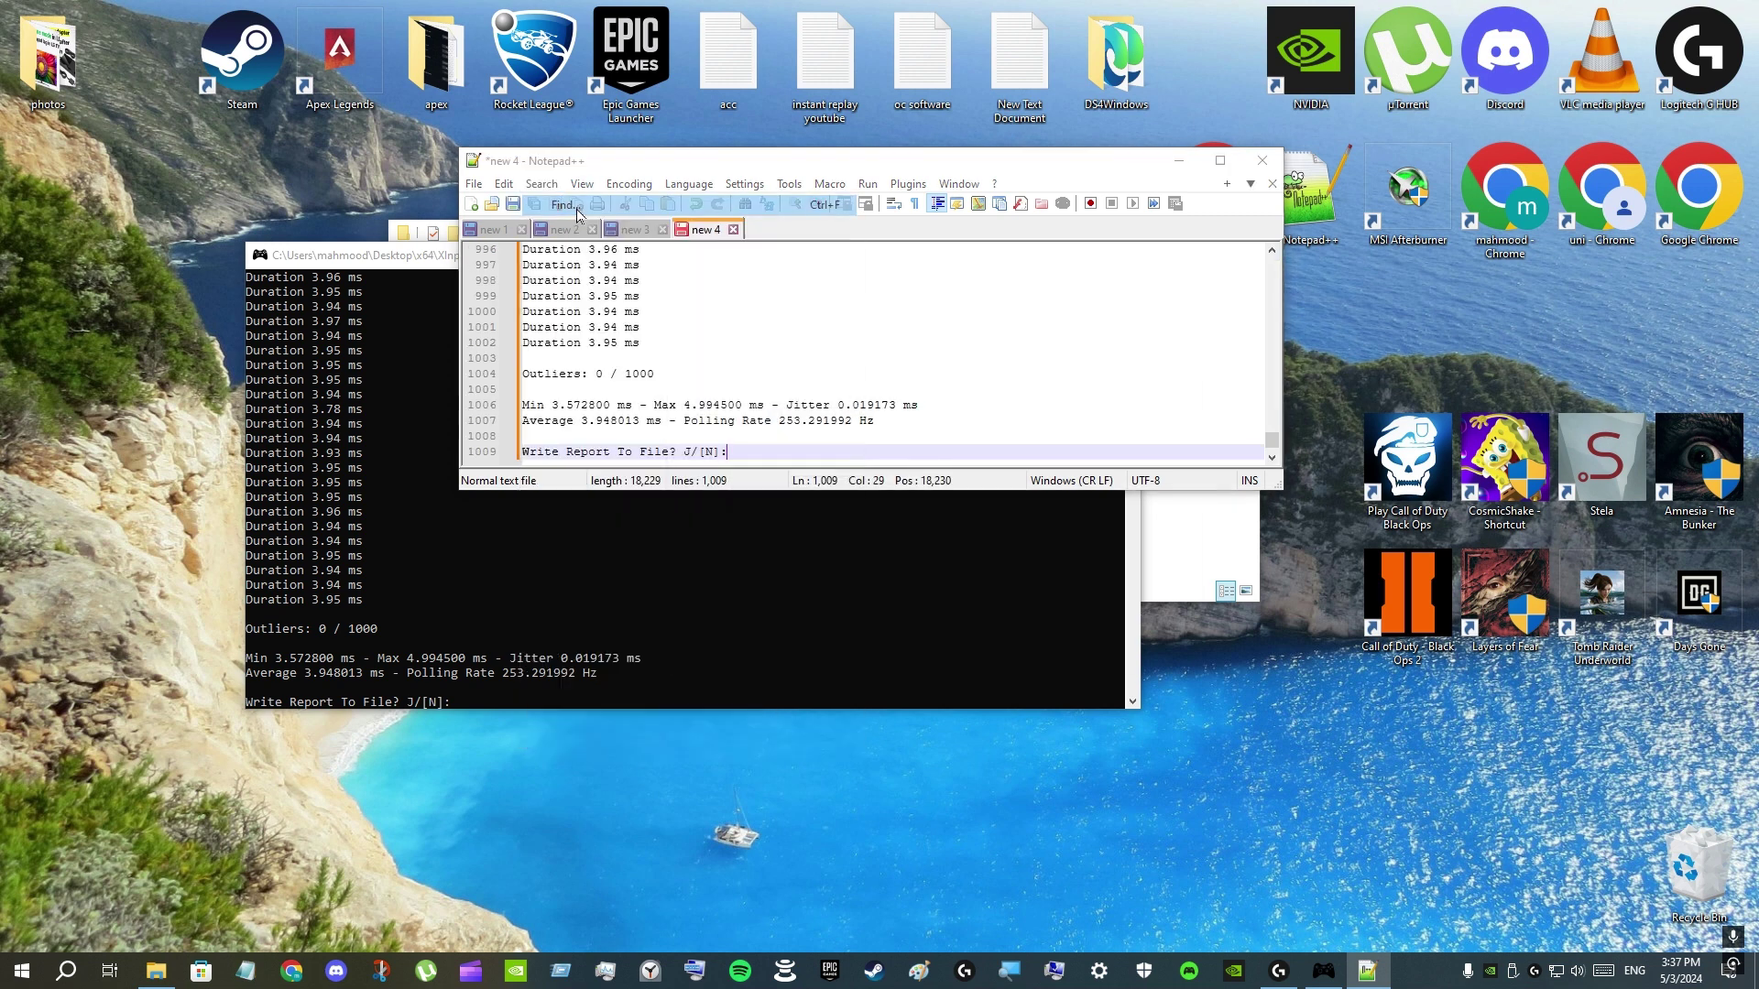
{"action": "left_click_drag", "start_coordinate": [811, 339], "coordinate": [1080, 331]}
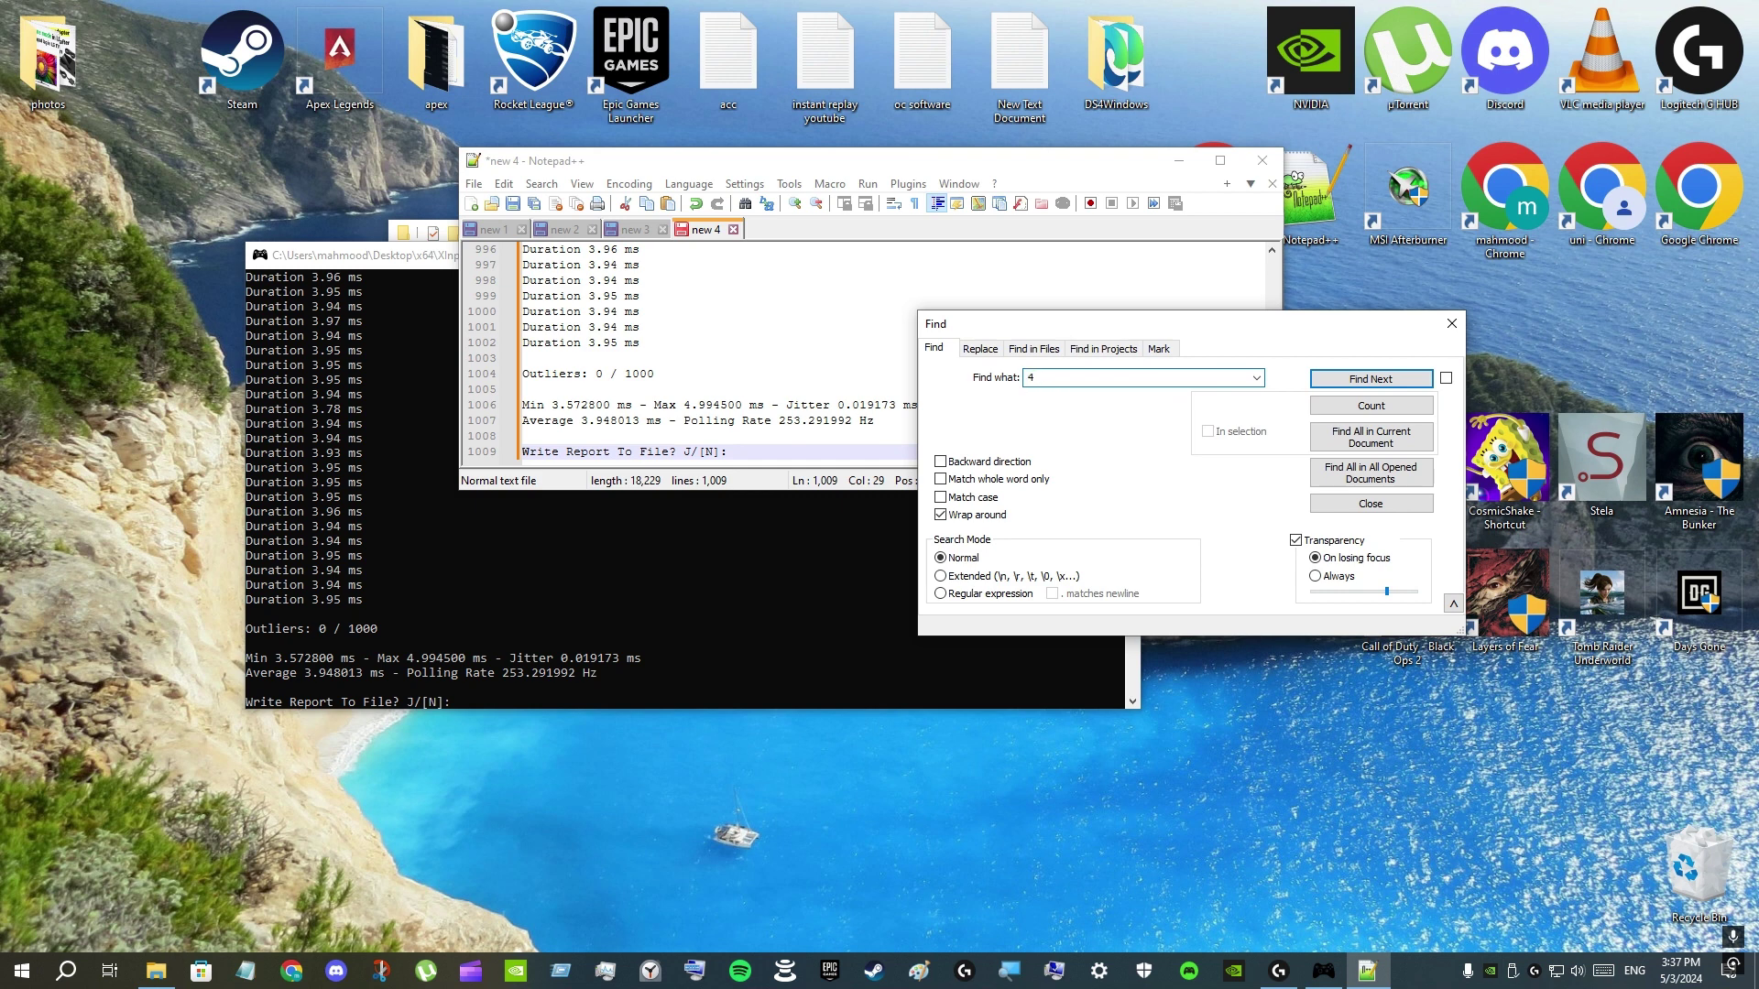
{"action": "left_click", "coordinate": [1342, 405]}
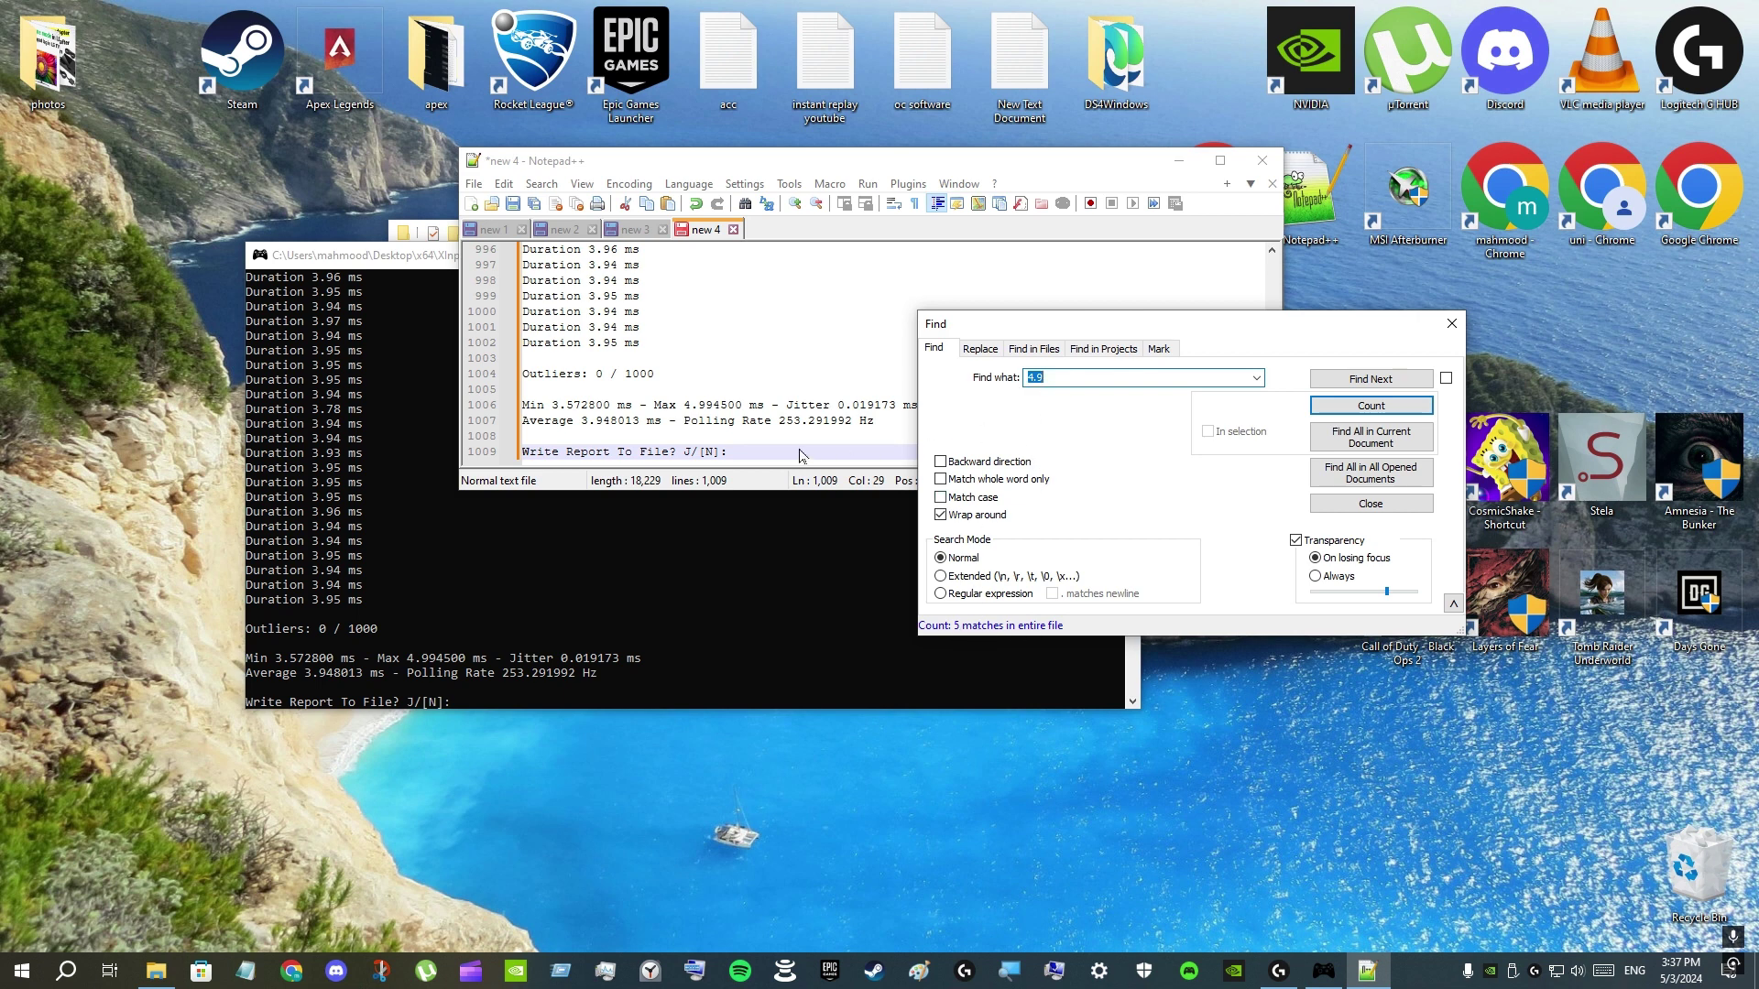
{"action": "left_click_drag", "start_coordinate": [1149, 332], "coordinate": [1014, 528]}
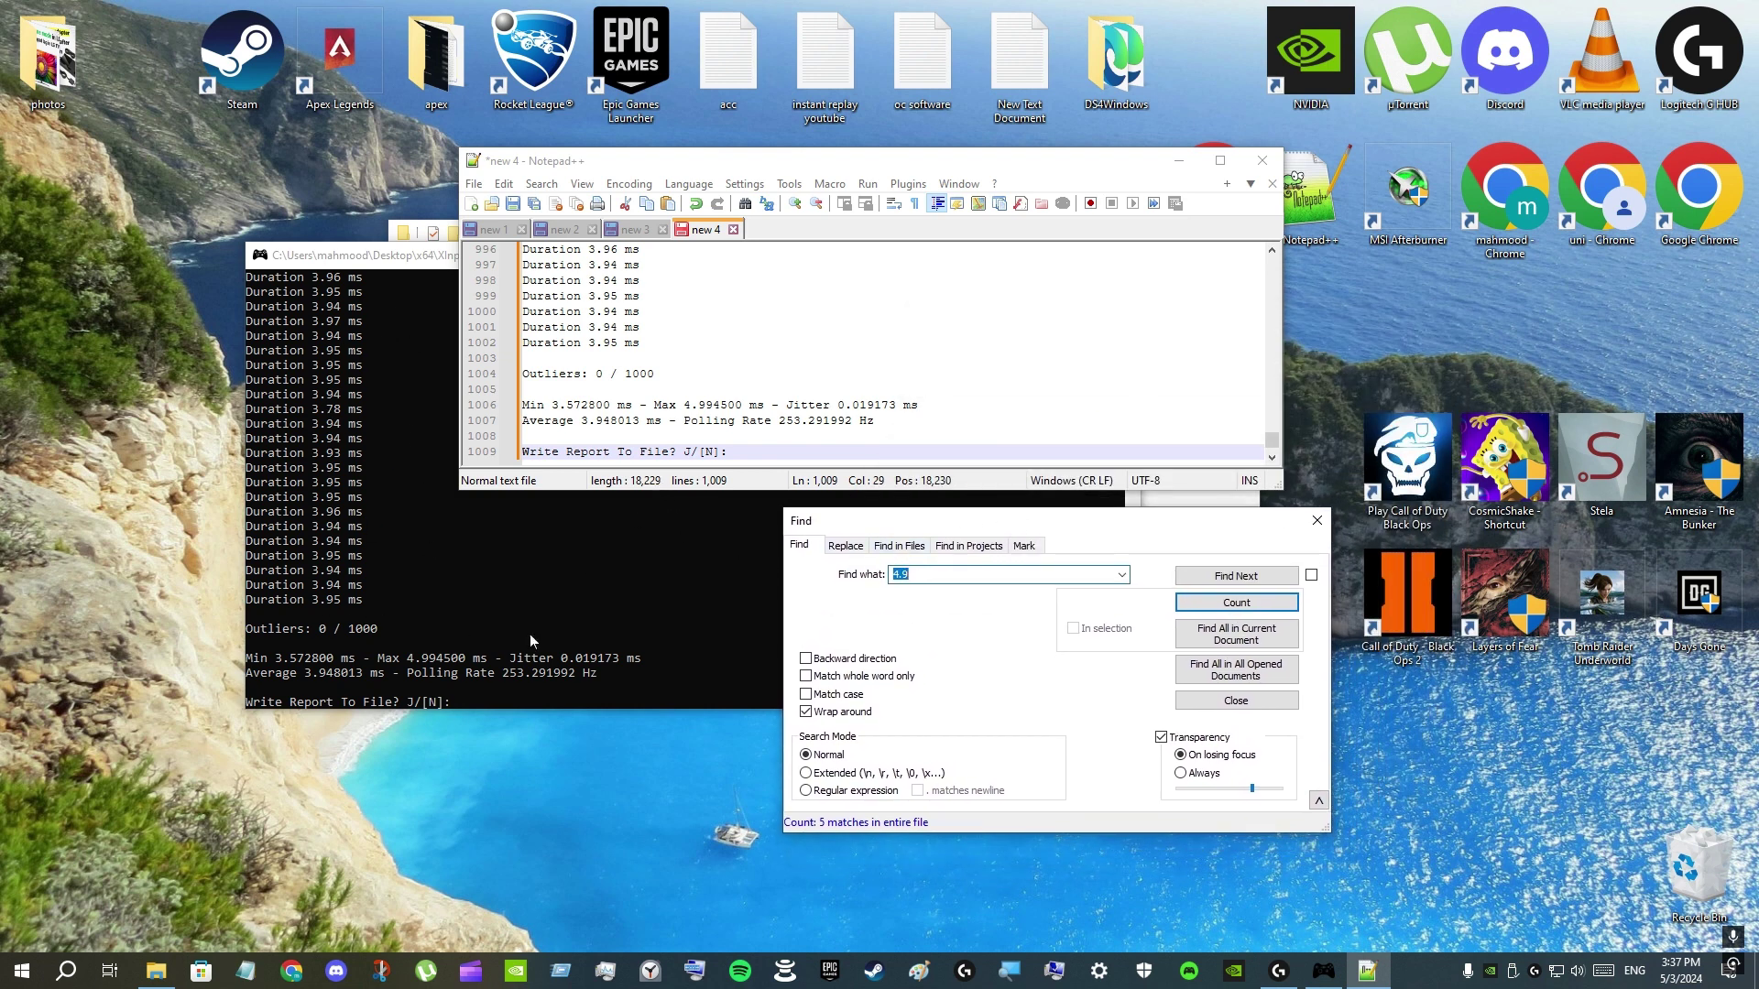
{"action": "left_click", "coordinate": [904, 577]}
Change the search term to 4.8 using the on-screen keyboard and count: 0 matches.
{"action": "left_click_drag", "start_coordinate": [918, 575], "coordinate": [896, 580]}
{"action": "left_click", "coordinate": [1603, 970]}
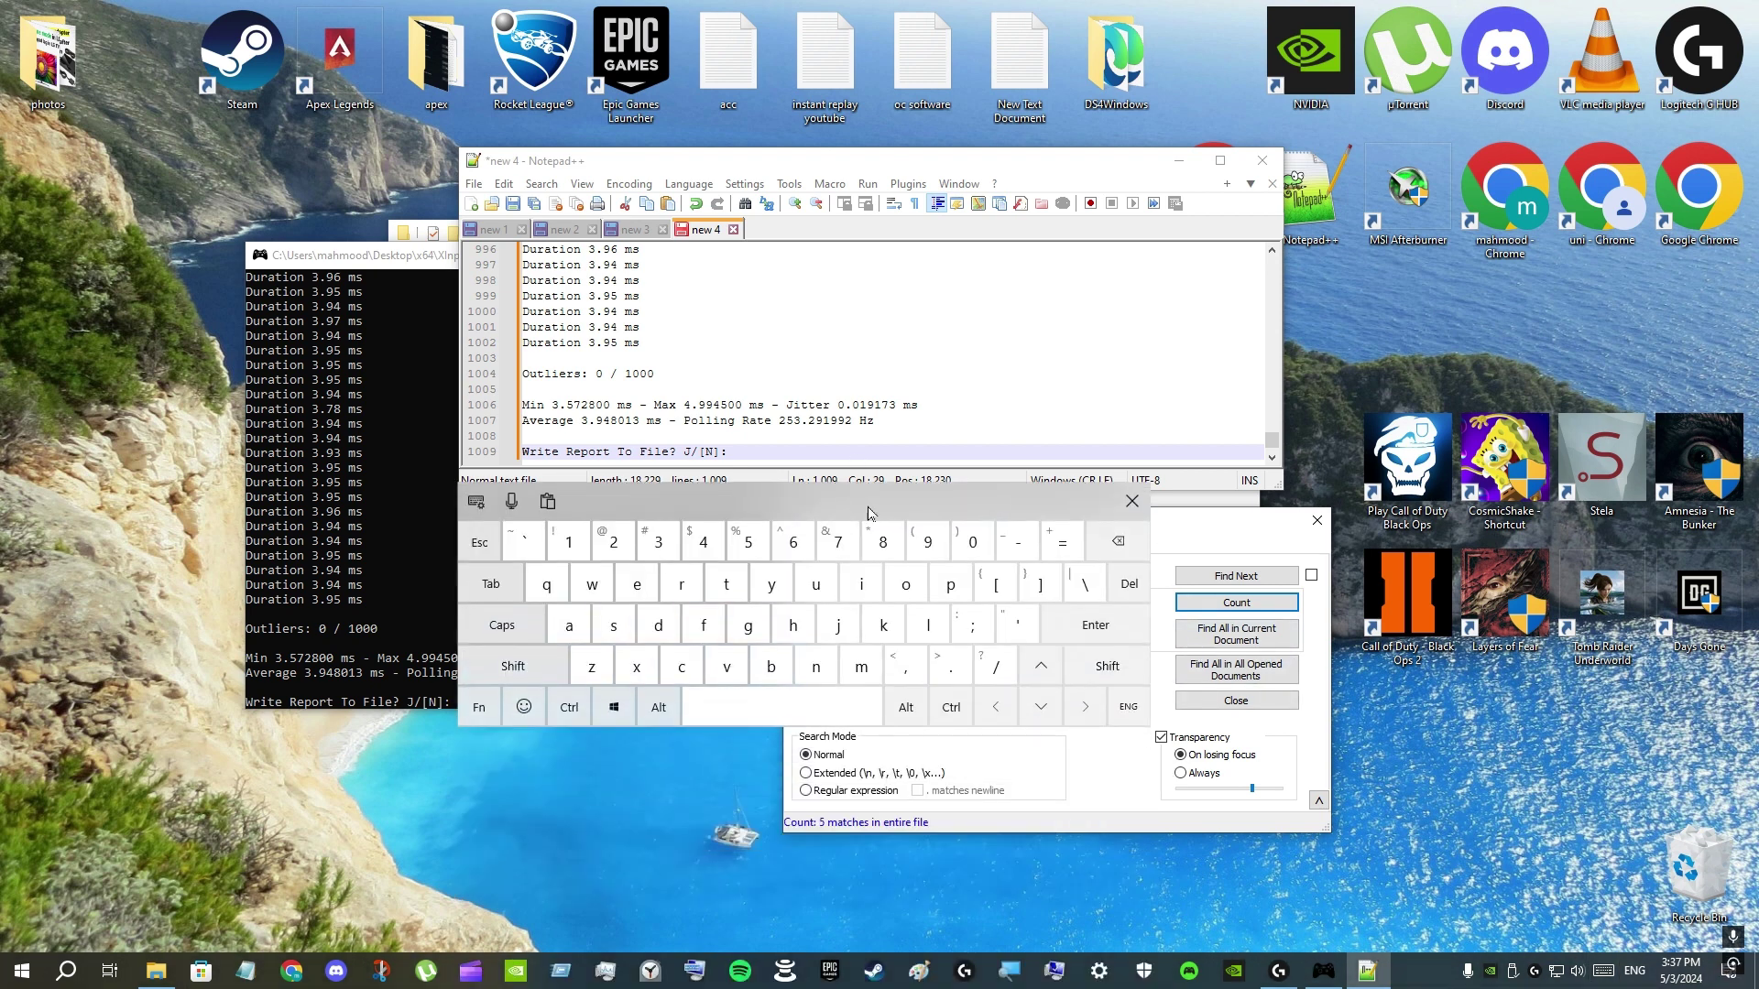
{"action": "left_click_drag", "start_coordinate": [871, 511], "coordinate": [446, 428]}
{"action": "left_click", "coordinate": [459, 461]}
{"action": "left_click", "coordinate": [1257, 605]}
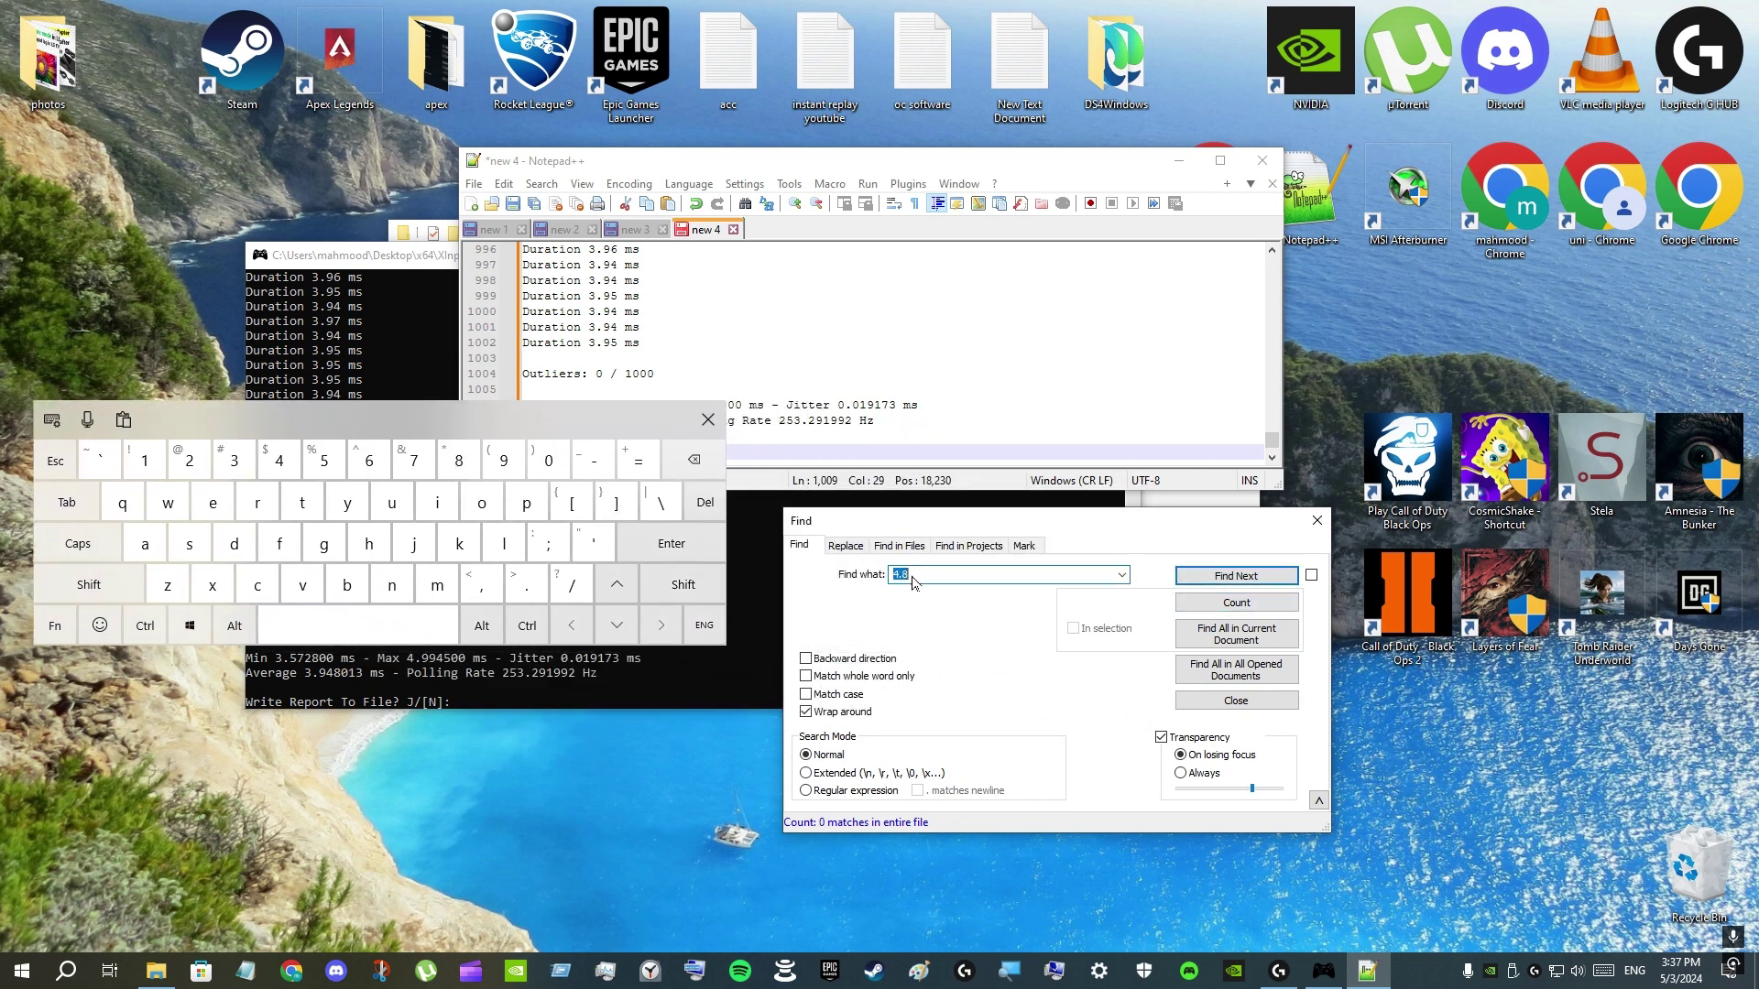
Change the search term to 4.7 and count, again finding 0 matches.
{"action": "left_click", "coordinate": [913, 582]}
{"action": "key", "text": "BackSpace"}
{"action": "left_click", "coordinate": [413, 461]}
{"action": "left_click", "coordinate": [1246, 606]}
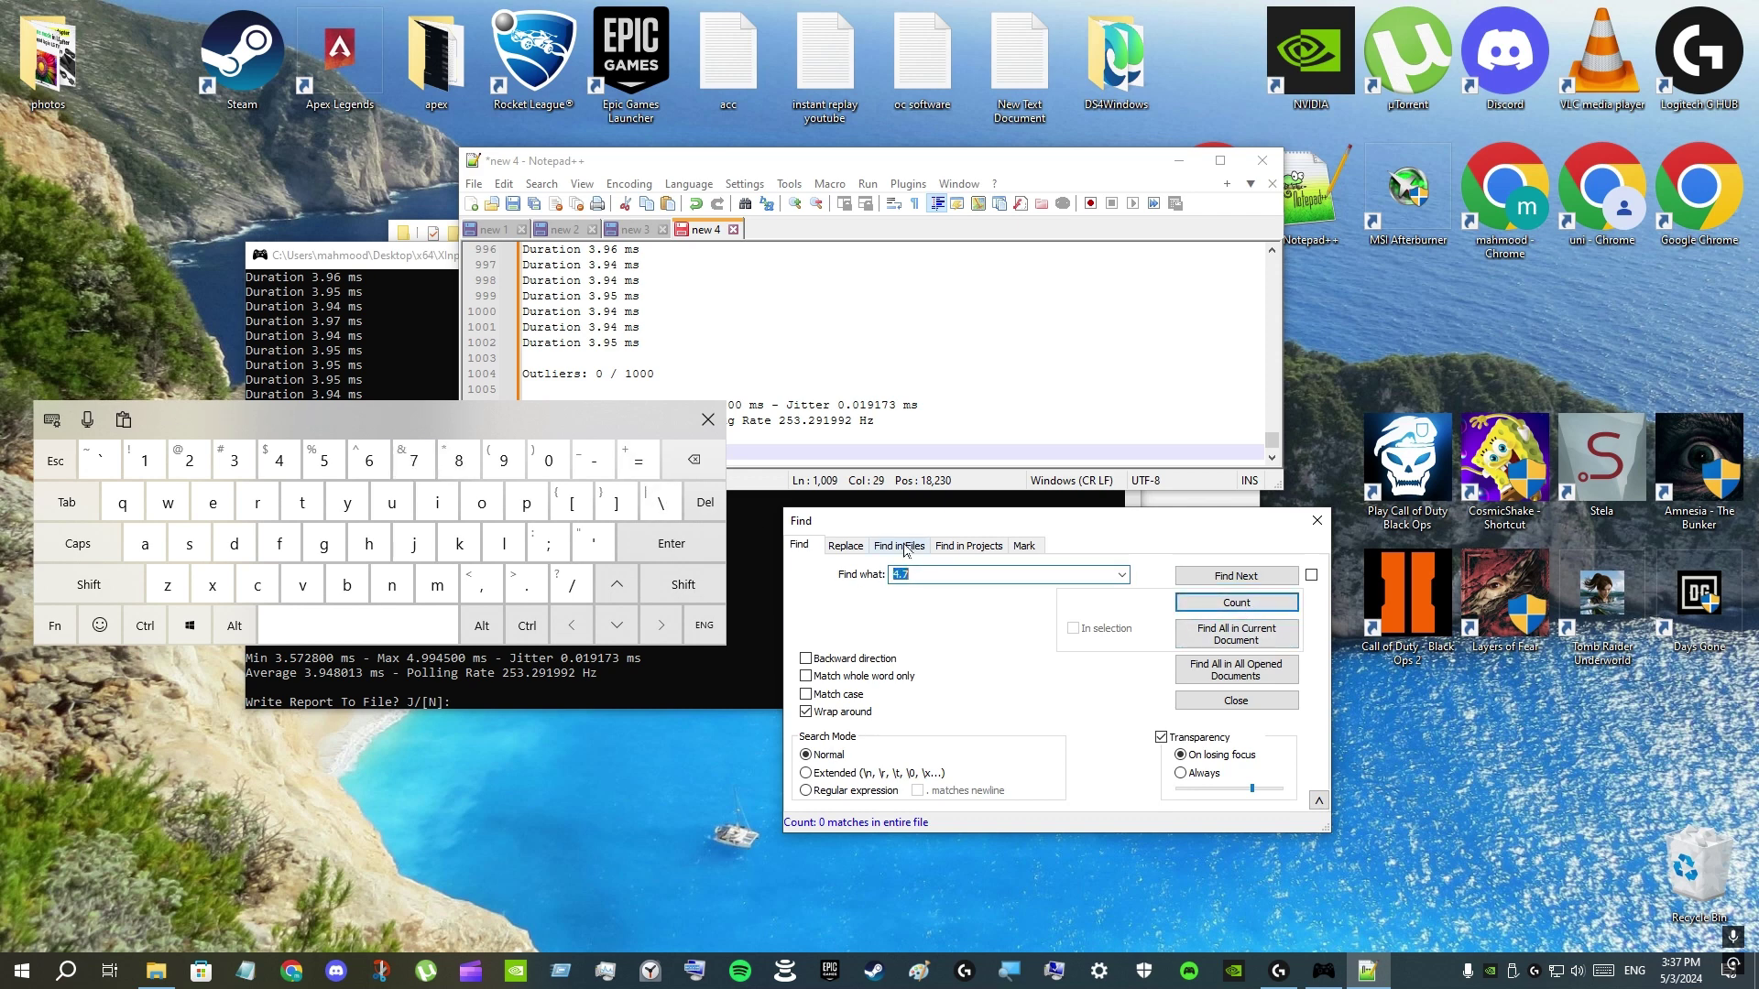
{"action": "left_click", "coordinate": [920, 575]}
{"action": "double_click", "coordinate": [911, 579]}
{"action": "left_click_drag", "start_coordinate": [518, 431], "coordinate": [521, 559]}
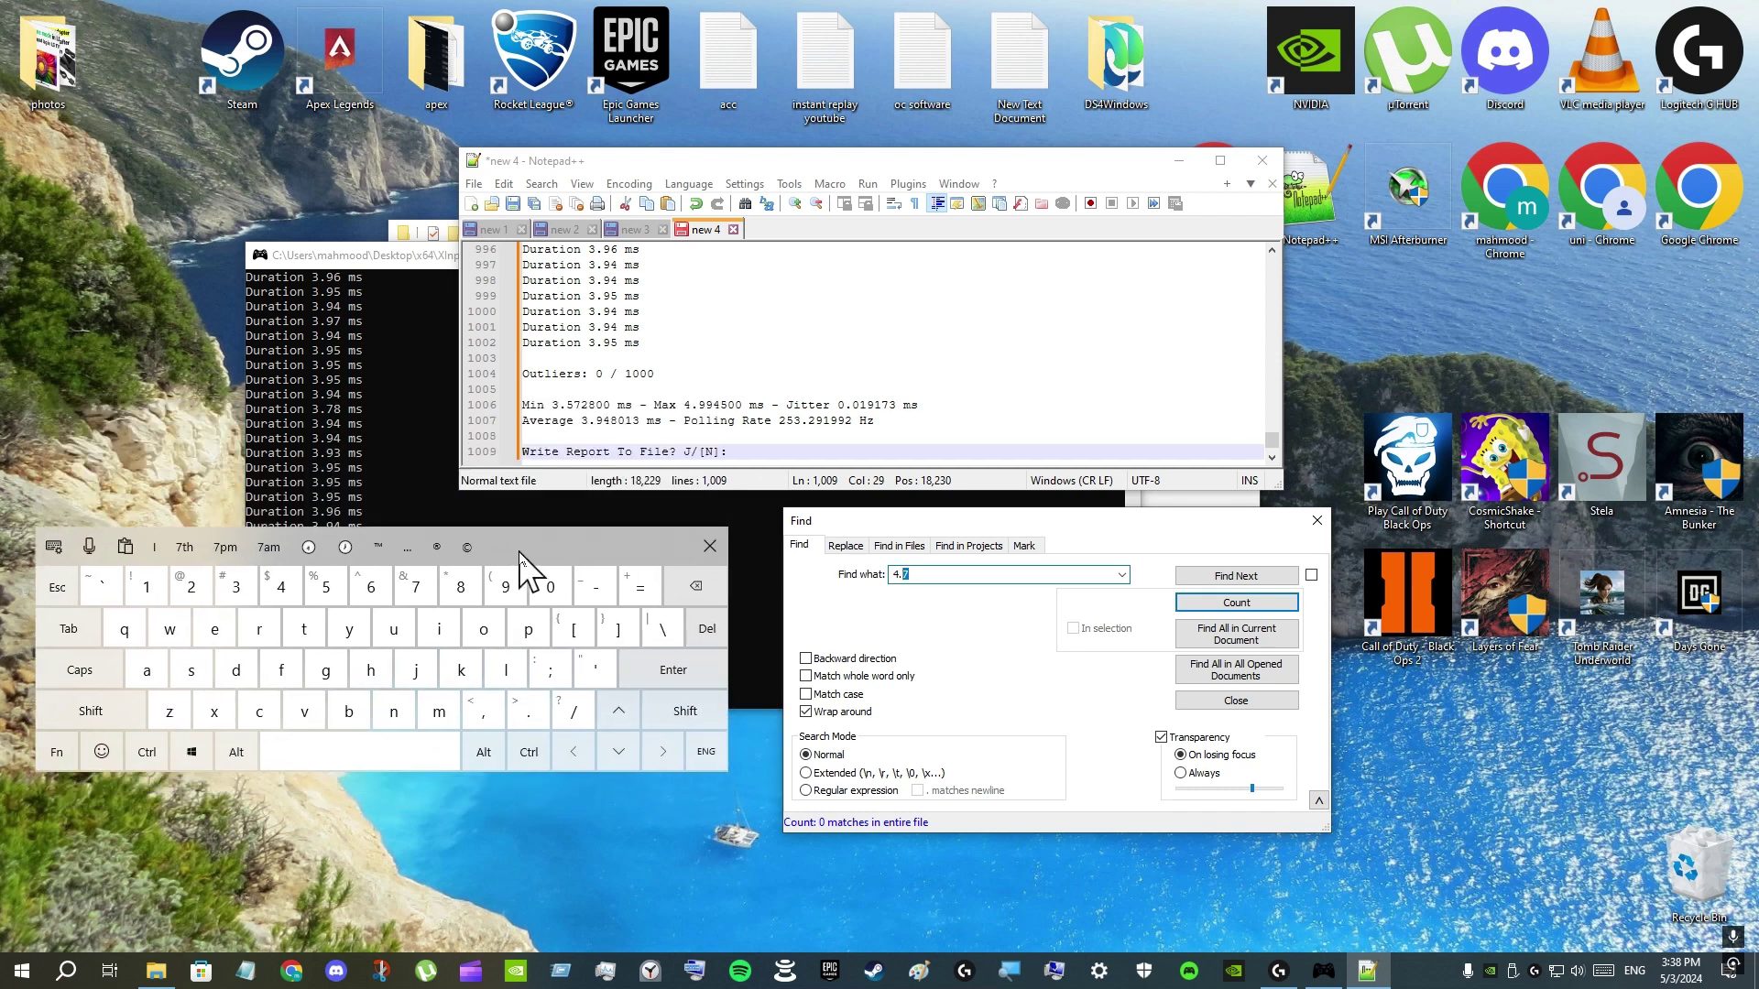
Close the on-screen keyboard, the Find dialog and Notepad++, leaving the XInputTest_1000_Samples window.
{"action": "left_click", "coordinate": [709, 546]}
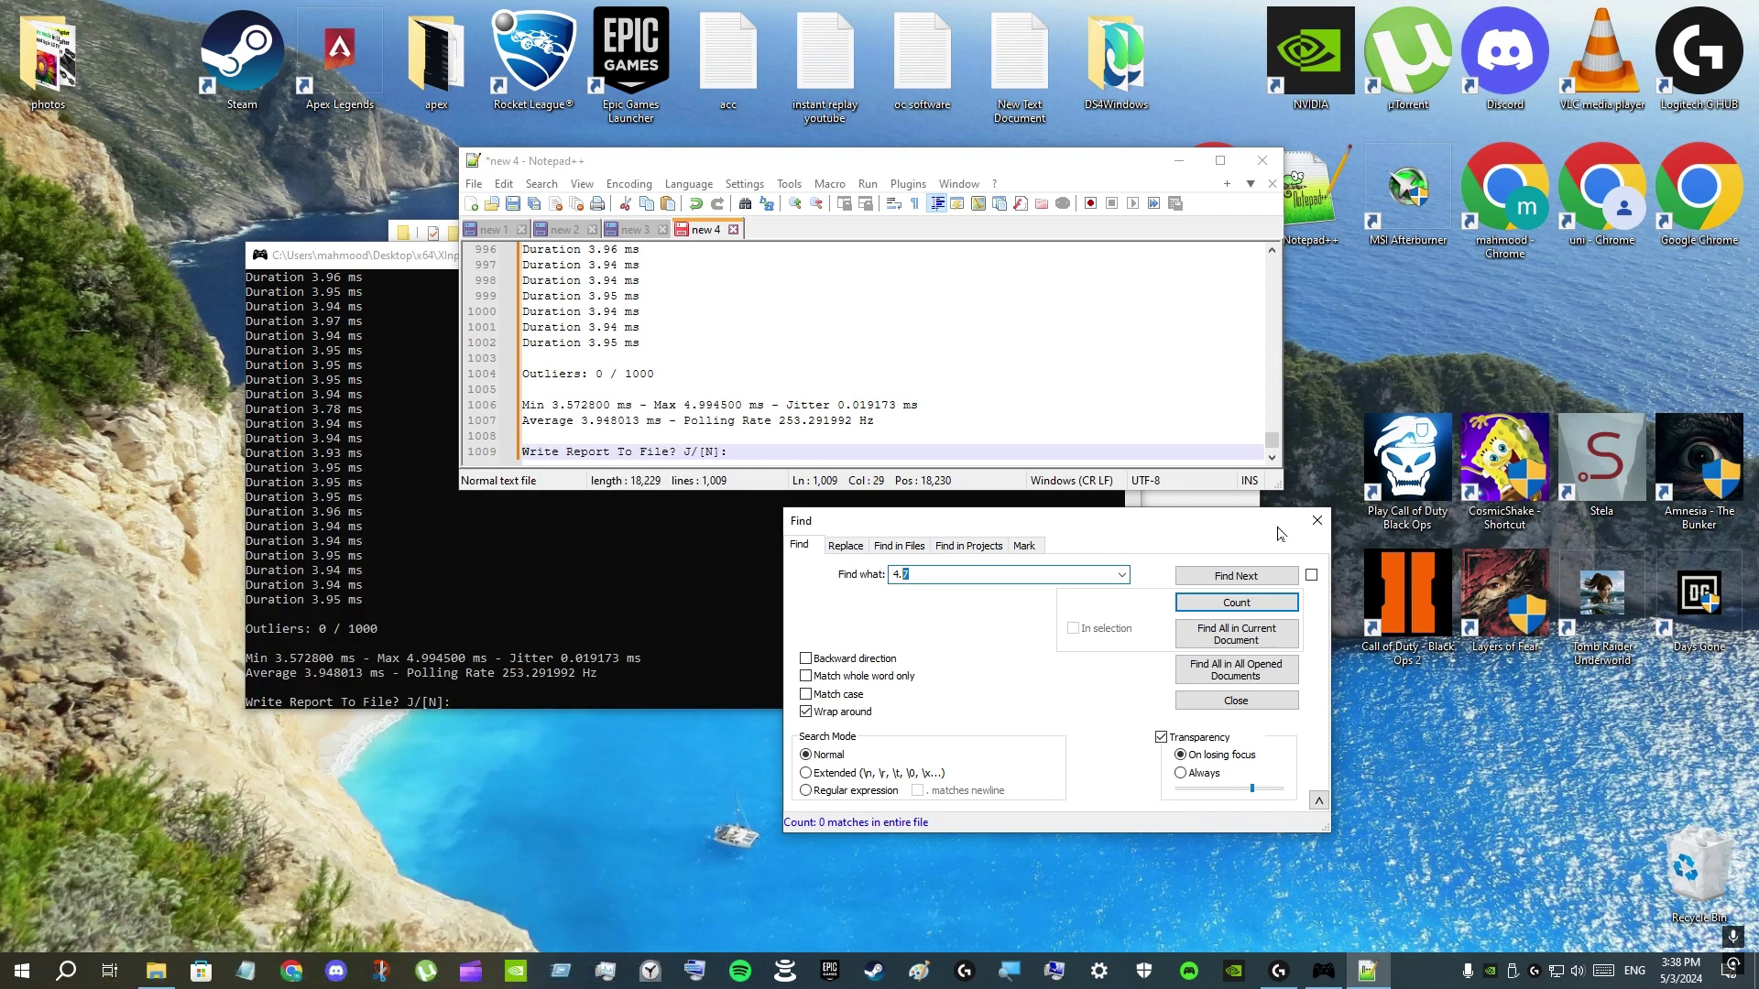
{"action": "left_click", "coordinate": [1316, 520]}
{"action": "left_click", "coordinate": [1261, 162]}
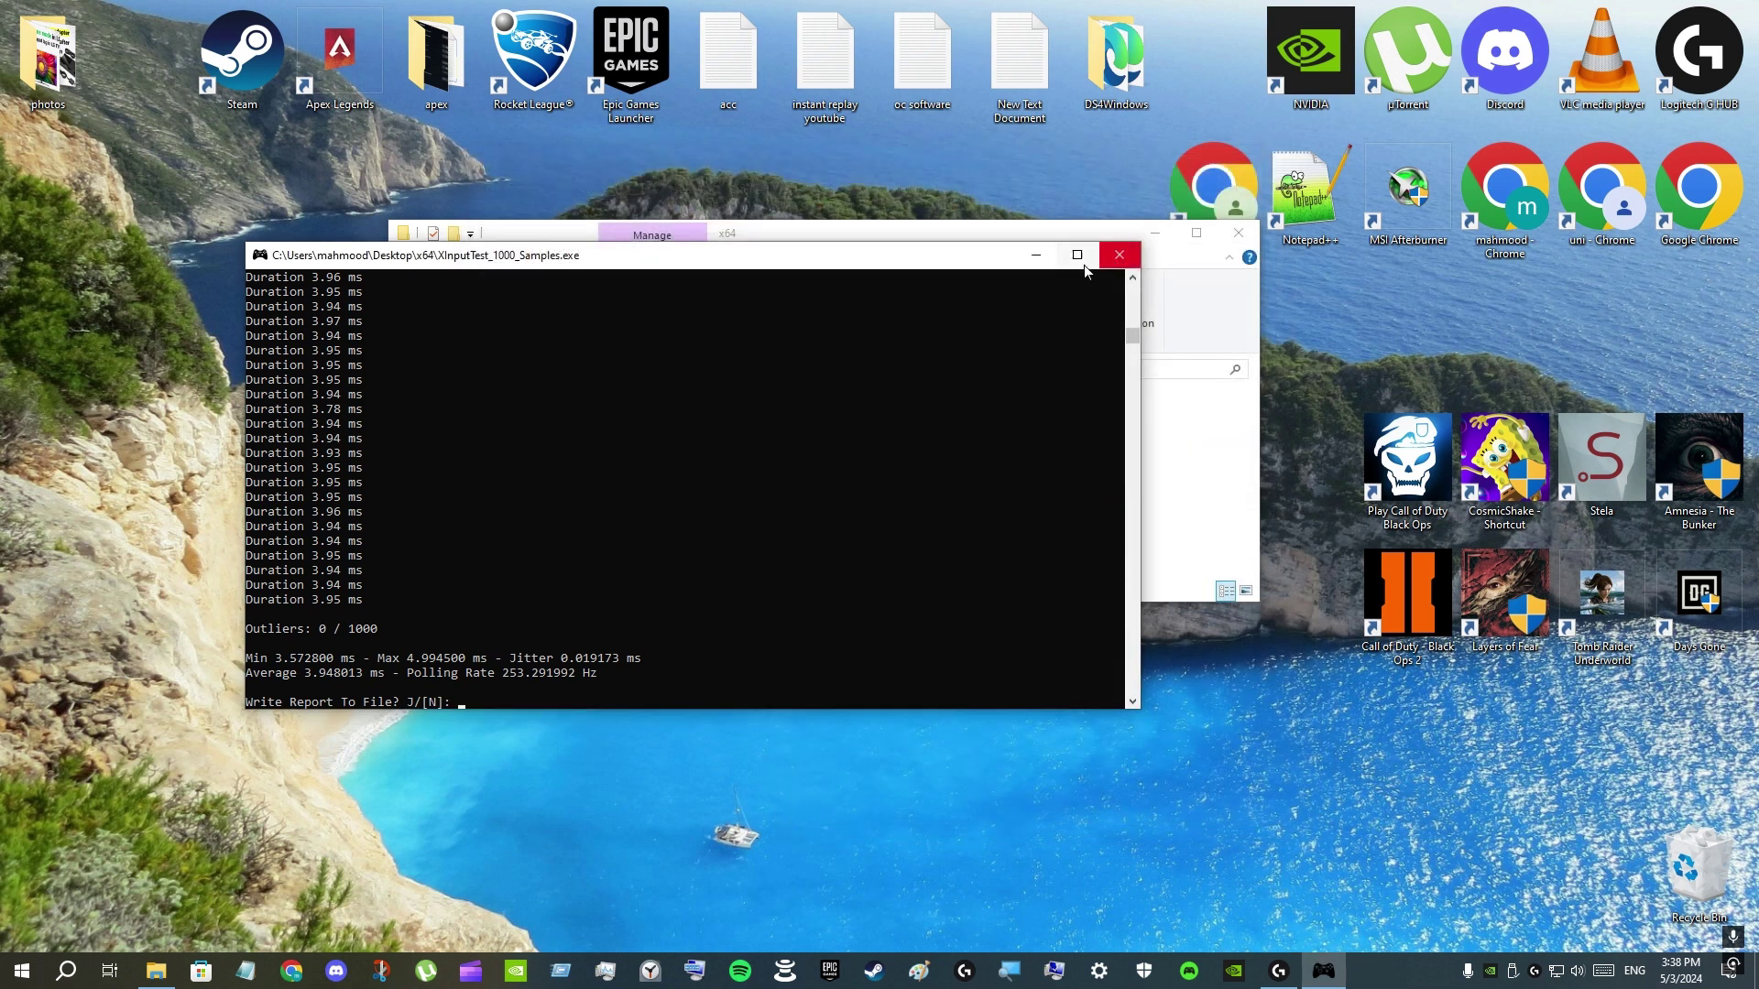
{"action": "left_click_drag", "start_coordinate": [811, 262], "coordinate": [864, 266]}
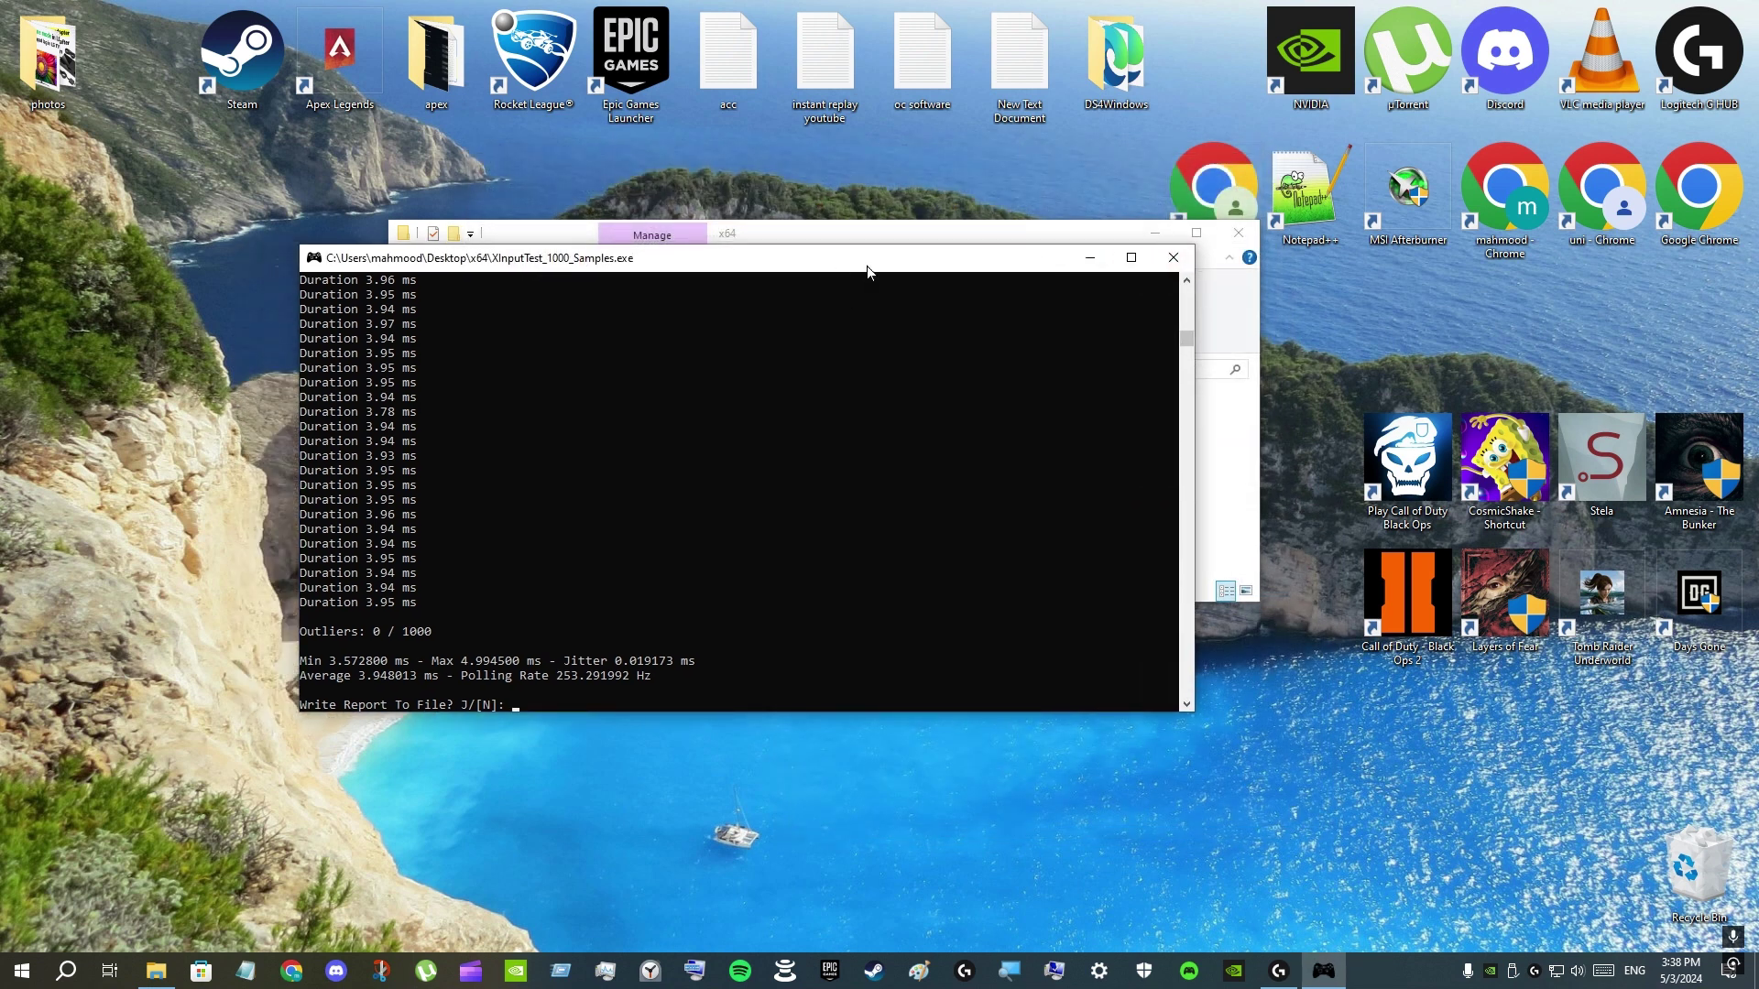